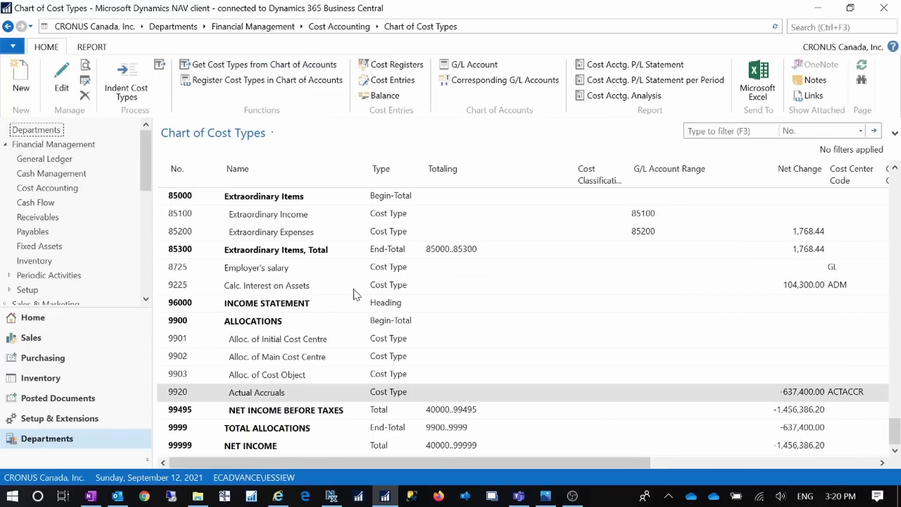
Examine the cost types 9901, 9902, 9903 and 9920 under ALLOCATIONS in the Chart of Cost Types.
click(229, 341)
key(Down)
key(Down)
key(Down)
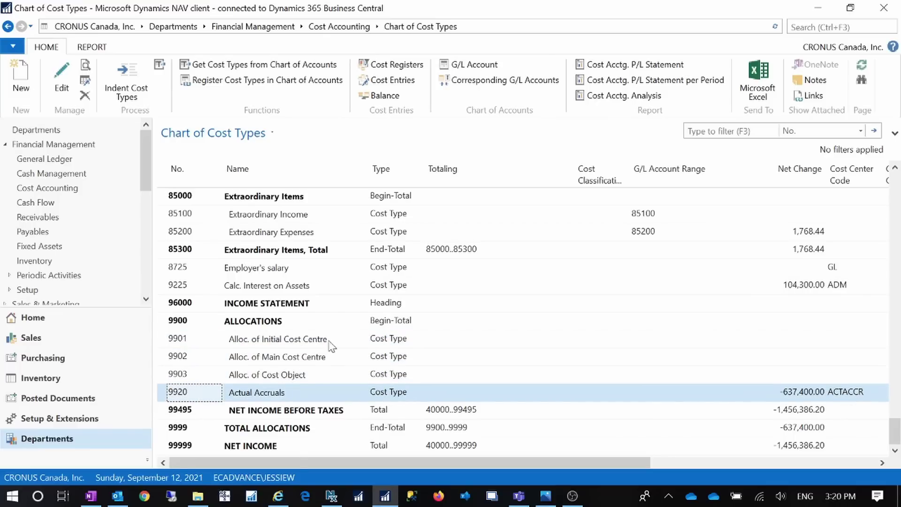
click(202, 340)
click(186, 359)
click(189, 375)
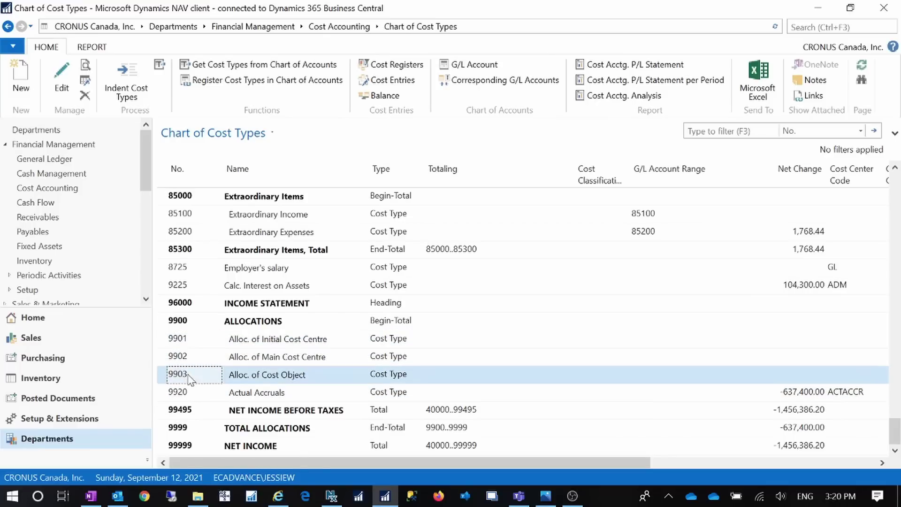
click(185, 394)
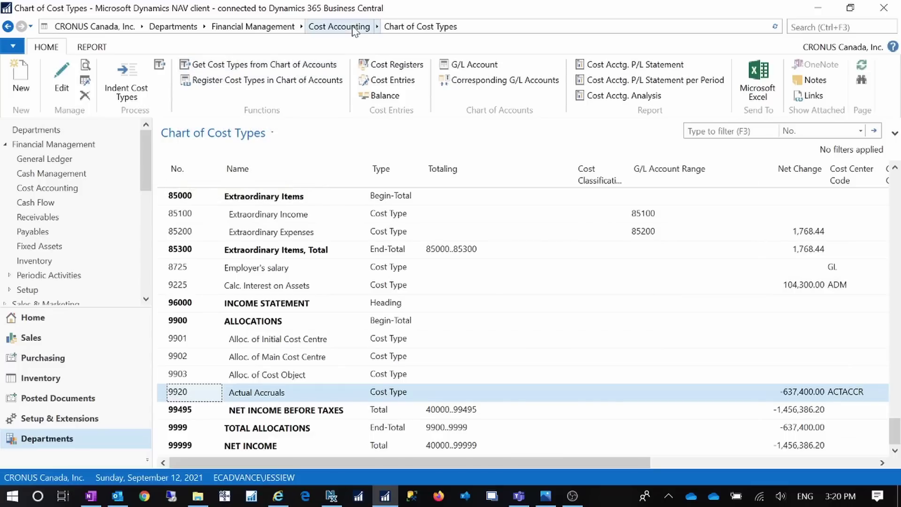
Reopen the Chart of Cost Types from Cost Accounting and open the card of cost type 41100, Sales, Other Job Expenses.
click(339, 27)
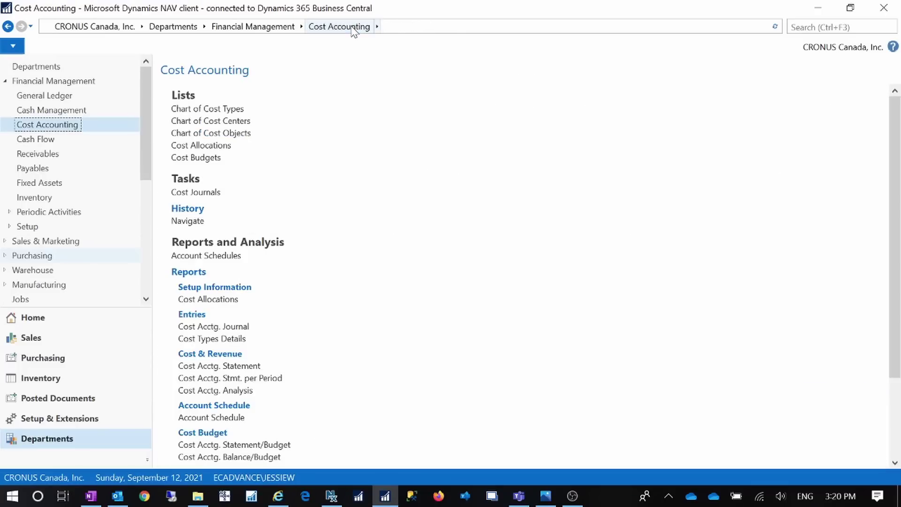
click(231, 111)
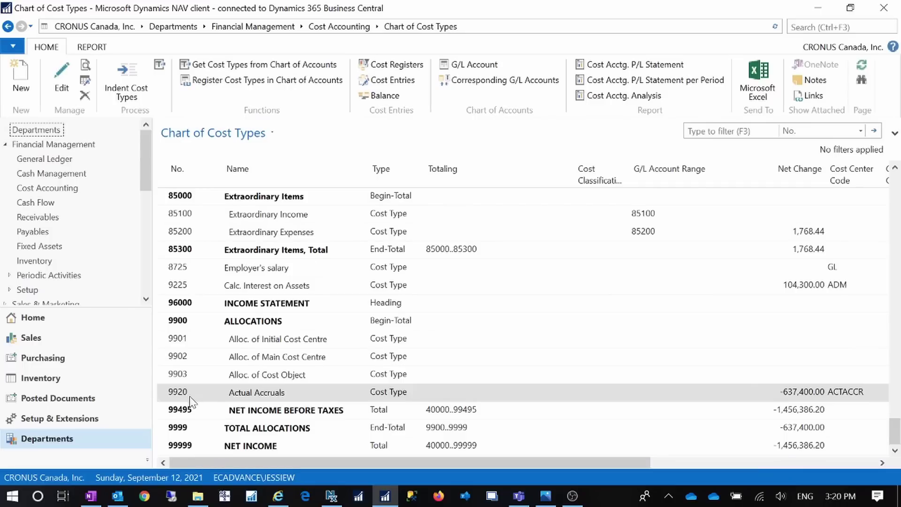
scroll(279, 288, up, 20)
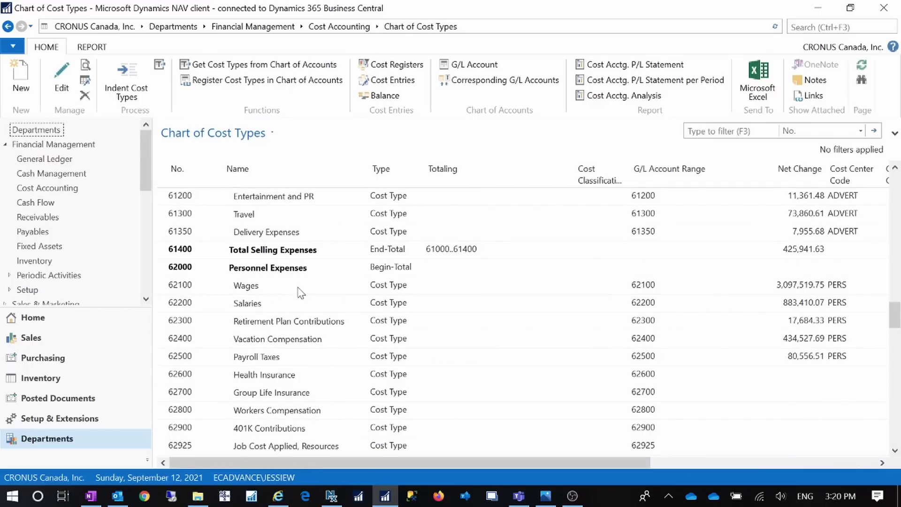
drag(895, 315, 895, 185)
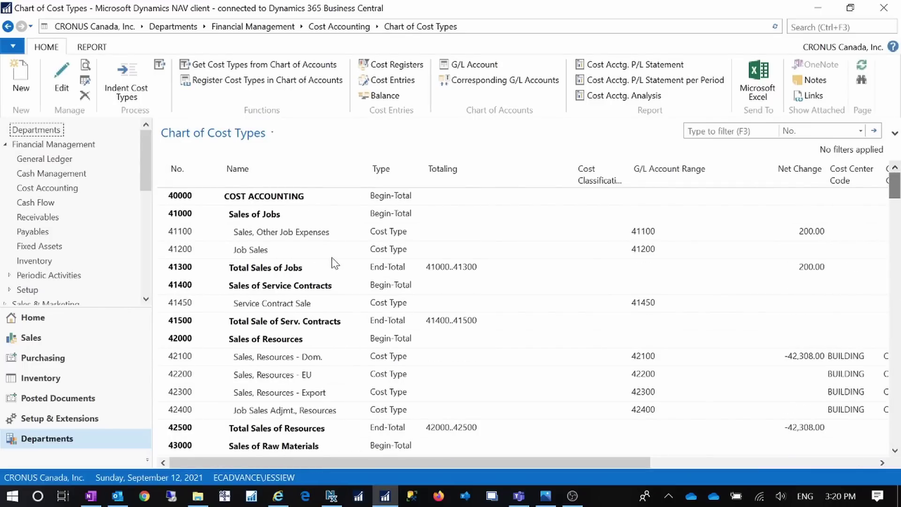
double_click(177, 232)
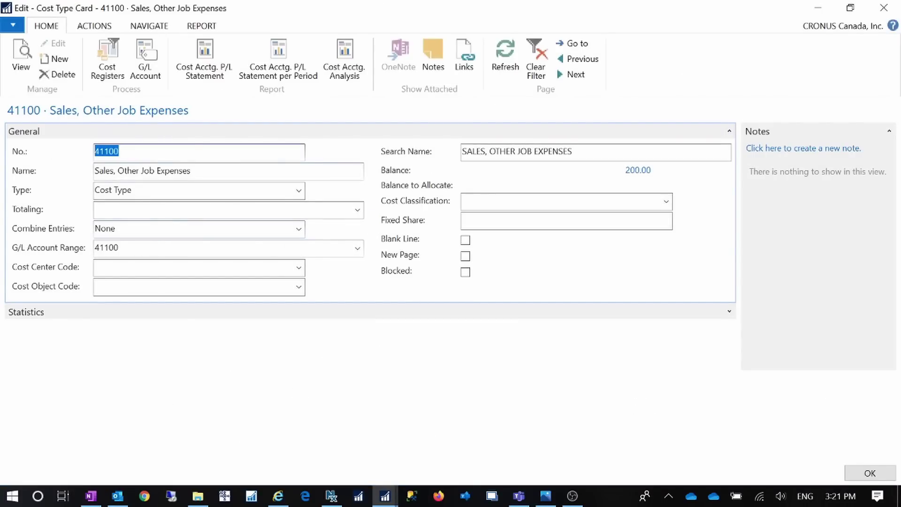
Choose account 41200, Job Sales, from the G/L account list as the cost type's G/L Account Range.
click(141, 248)
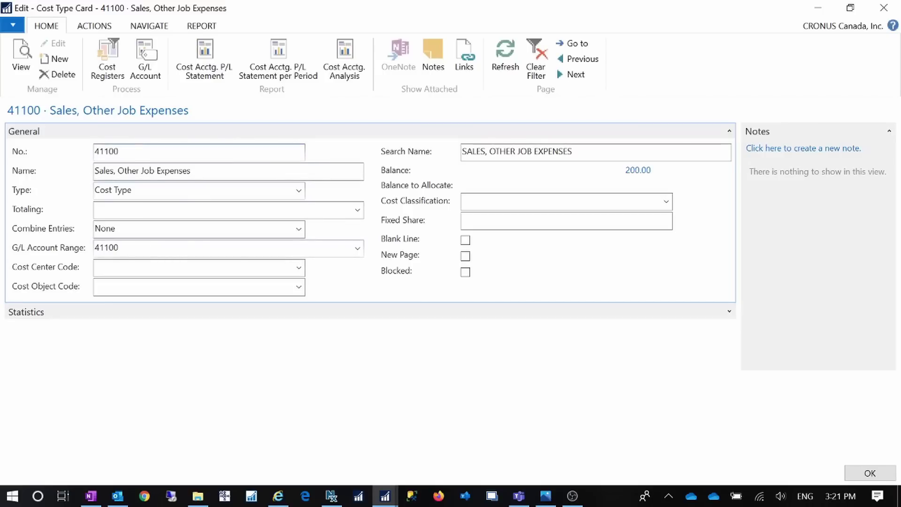
click(358, 249)
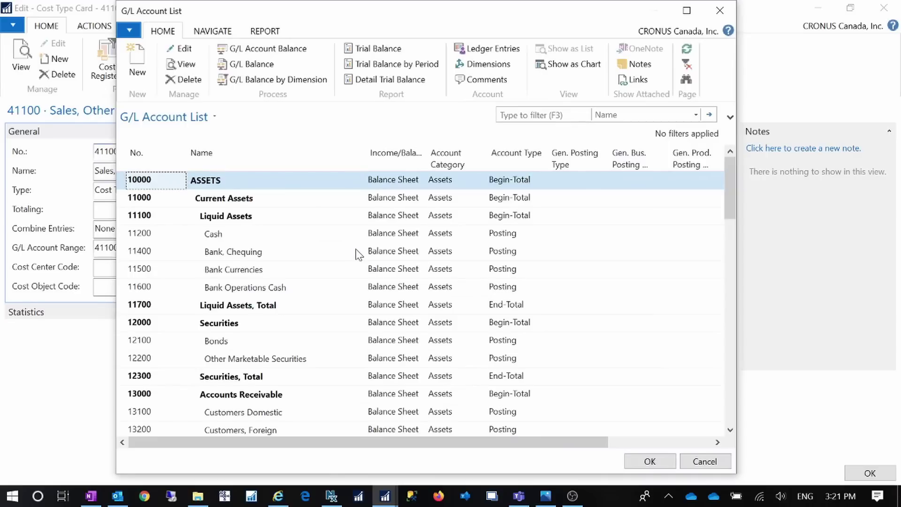
scroll(361, 319, down, 15)
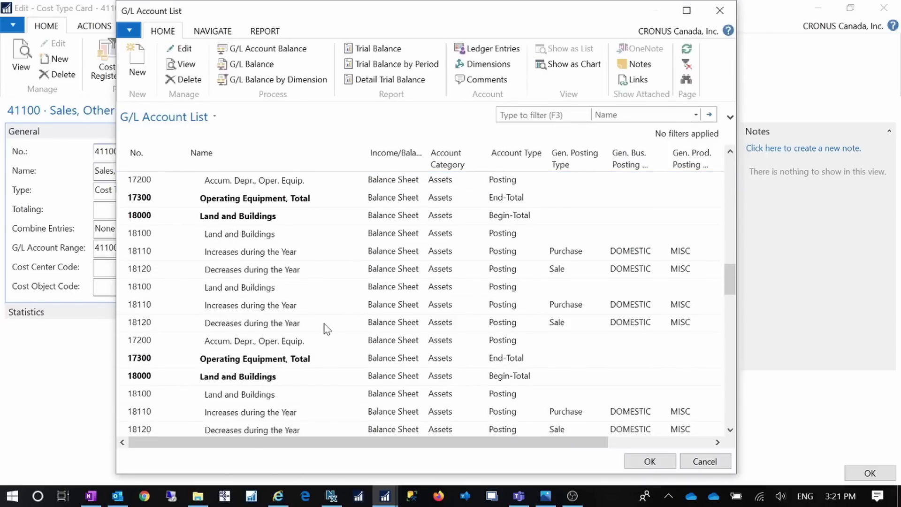
scroll(325, 328, down, 15)
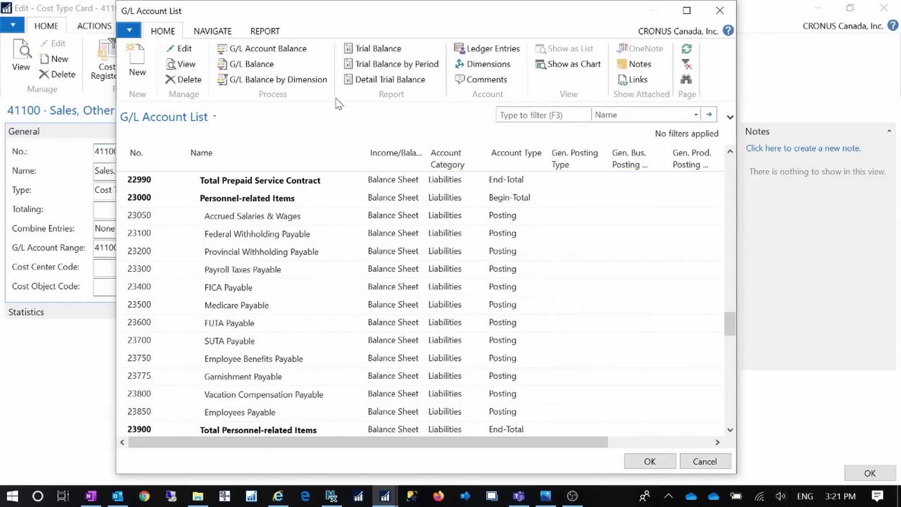
scroll(267, 318, down, 15)
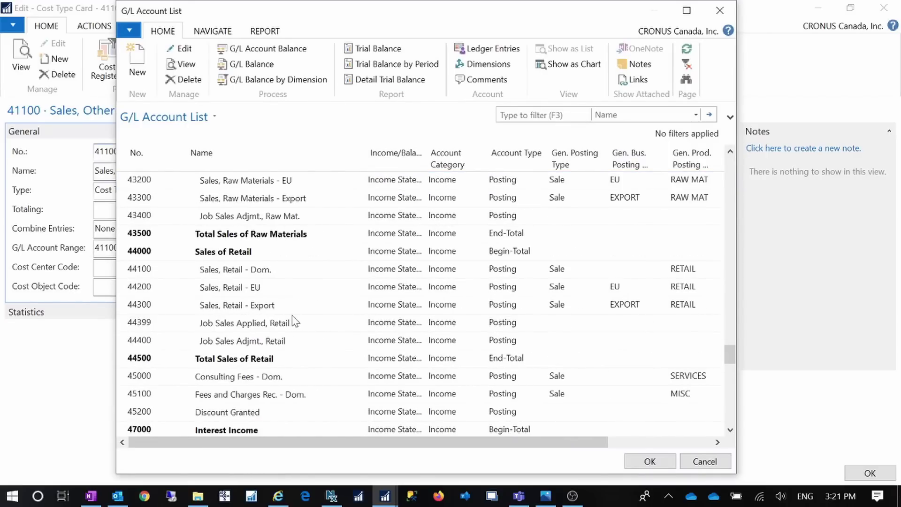
scroll(292, 320, down, 3)
scroll(286, 315, up, 8)
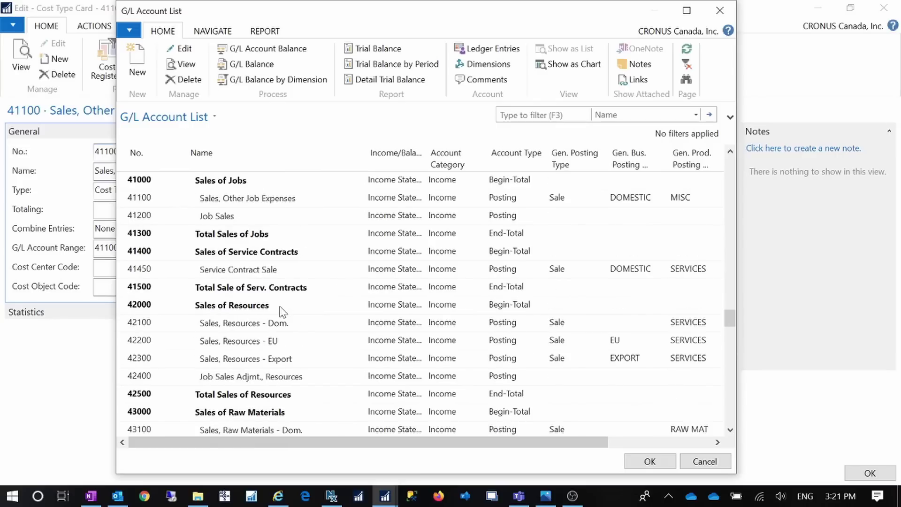
scroll(282, 312, up, 1)
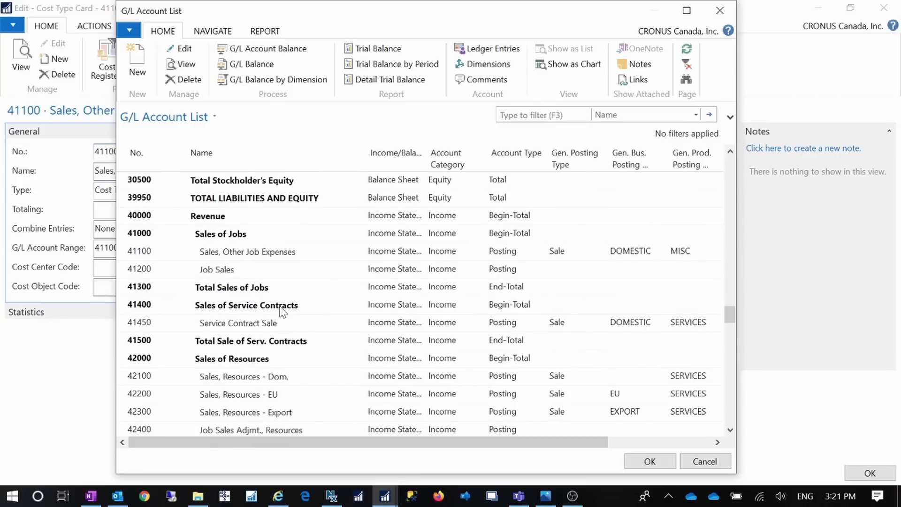
click(149, 275)
double_click(149, 275)
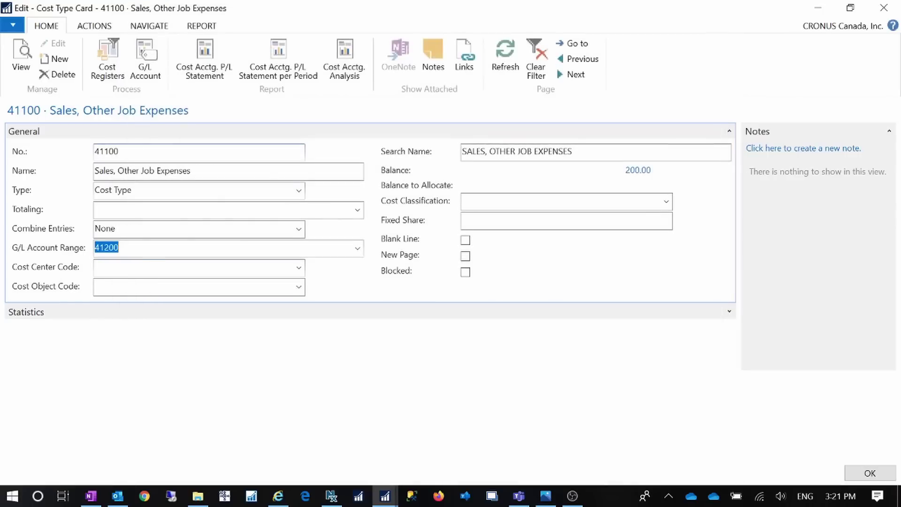
Replace the G/L Account Range with the two separate accounts 41100|41200.
key(shift+Left)
key(shift+Left)
key(shift+Left)
key(shift+Left)
key(BackSpace)
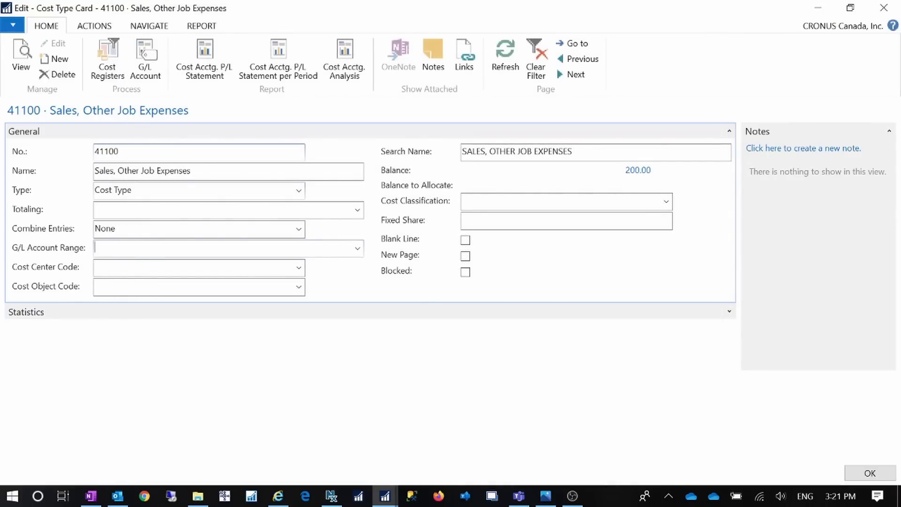
text(41200)
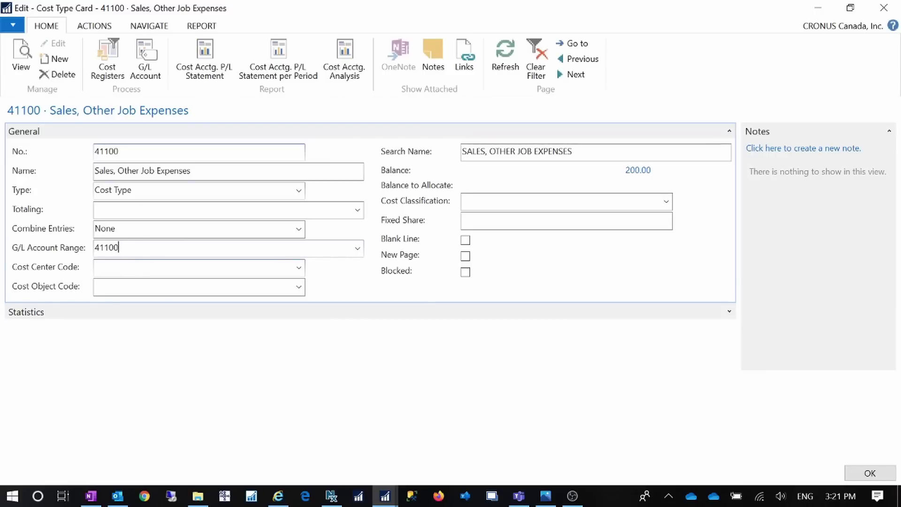
text(|41200)
click(96, 268)
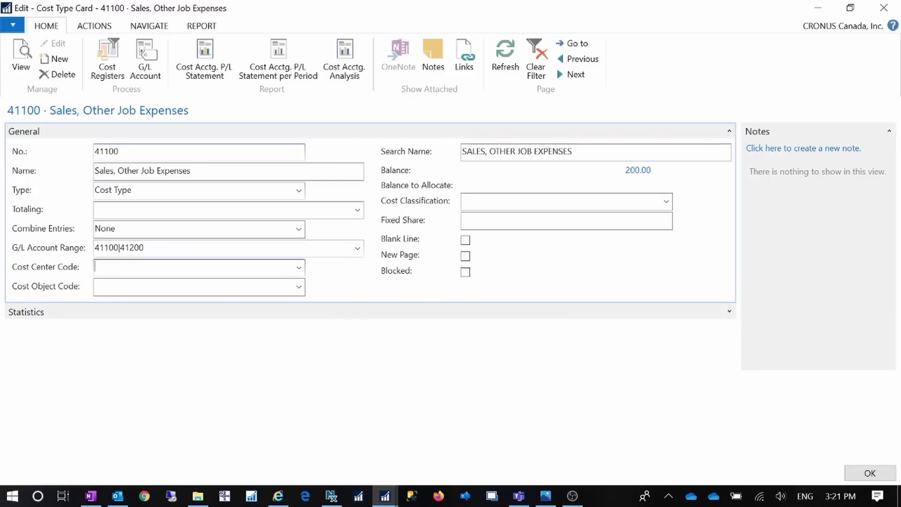
Change the G/L Account Range to the continuous interval 41100..41200.
click(144, 247)
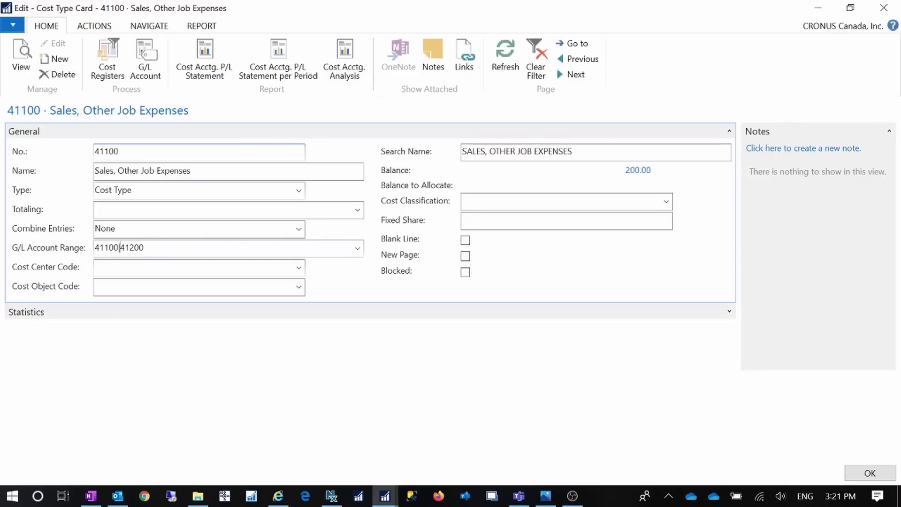
key(BackSpace)
text(..)
drag(153, 248, 48, 248)
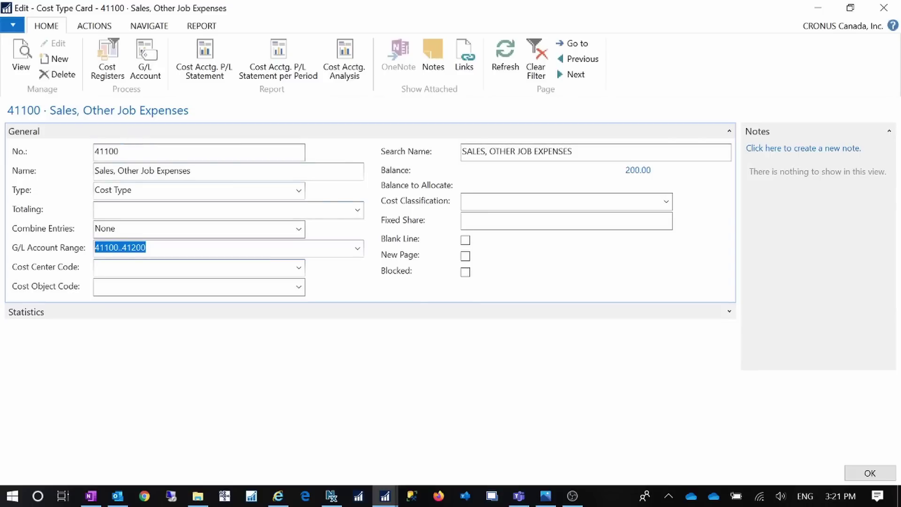
Restore the G/L Account Range to 41100 and close the cost type card.
click(155, 247)
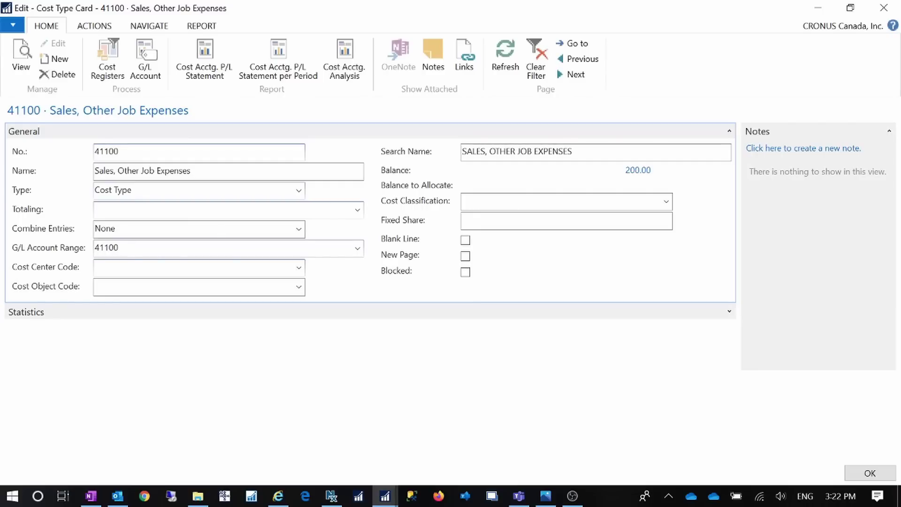
click(155, 268)
click(155, 248)
click(155, 151)
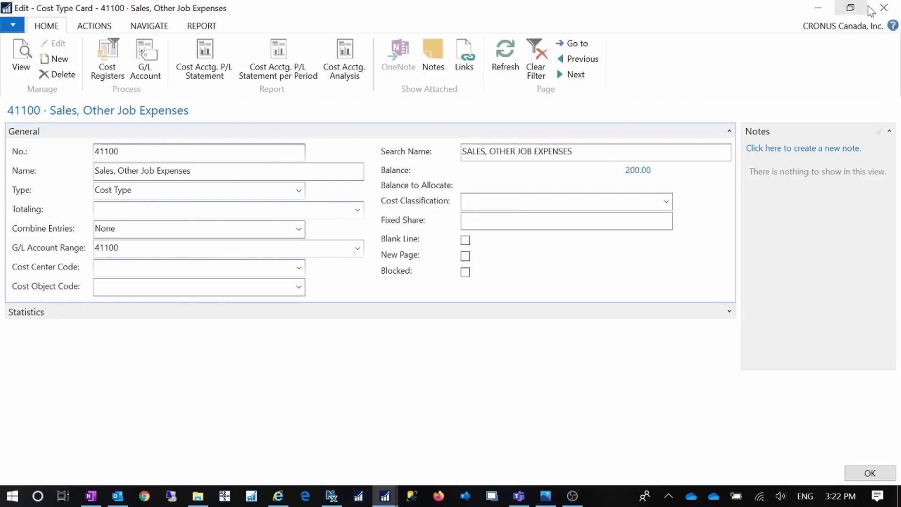
click(884, 8)
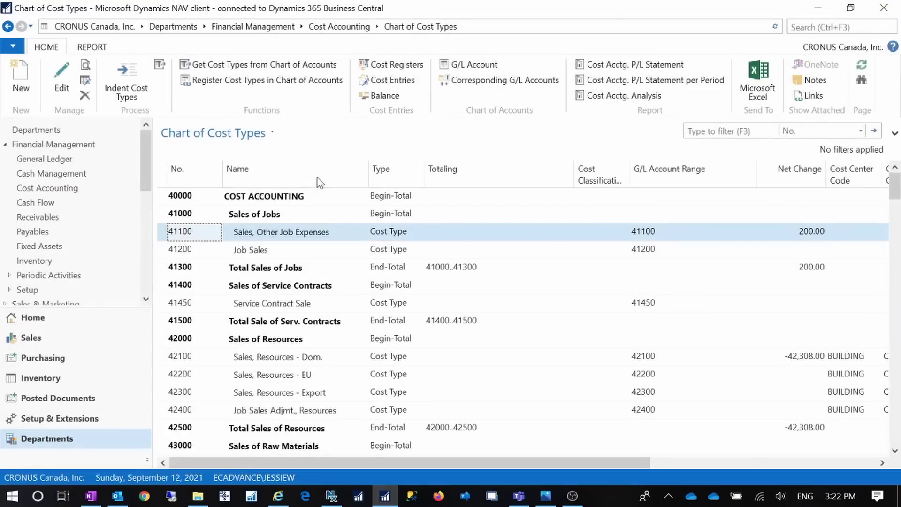
View the Chart of Cost Centers from Cost Accounting, including its totaling formulas, and return to the Cost Accounting page.
click(340, 27)
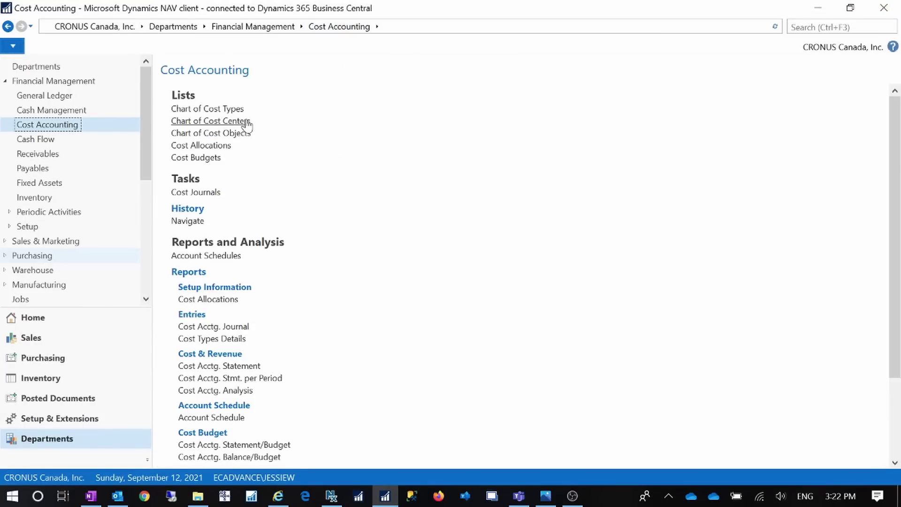
click(246, 122)
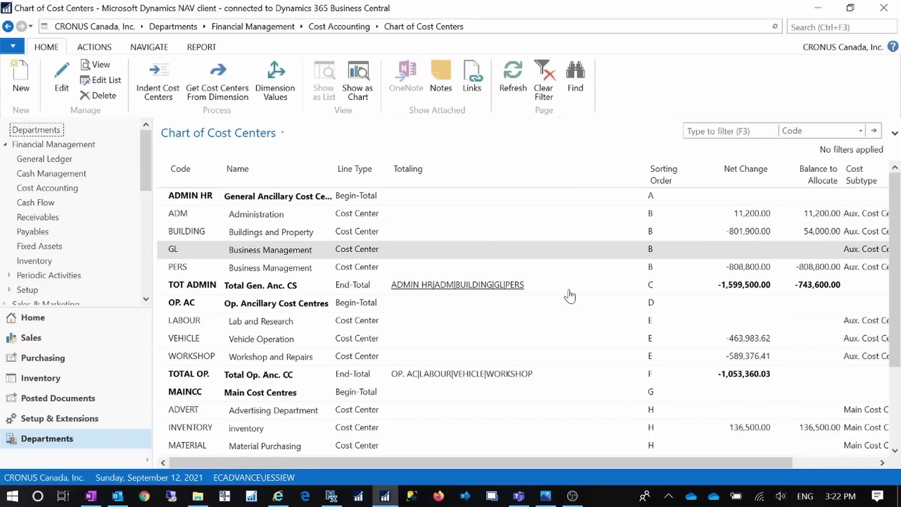
click(345, 26)
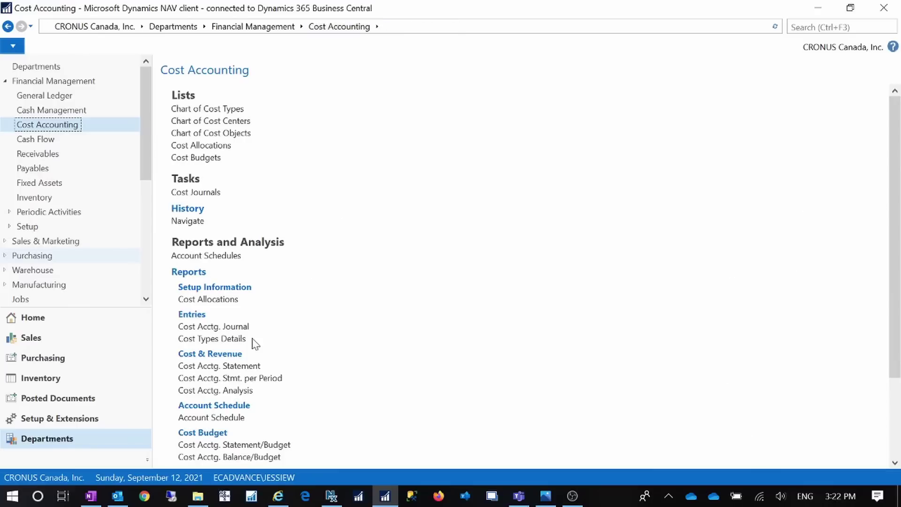
Open the Cost Accounting Setup, review its alignment, allocation and dimension settings, and close it.
scroll(373, 403, down, 3)
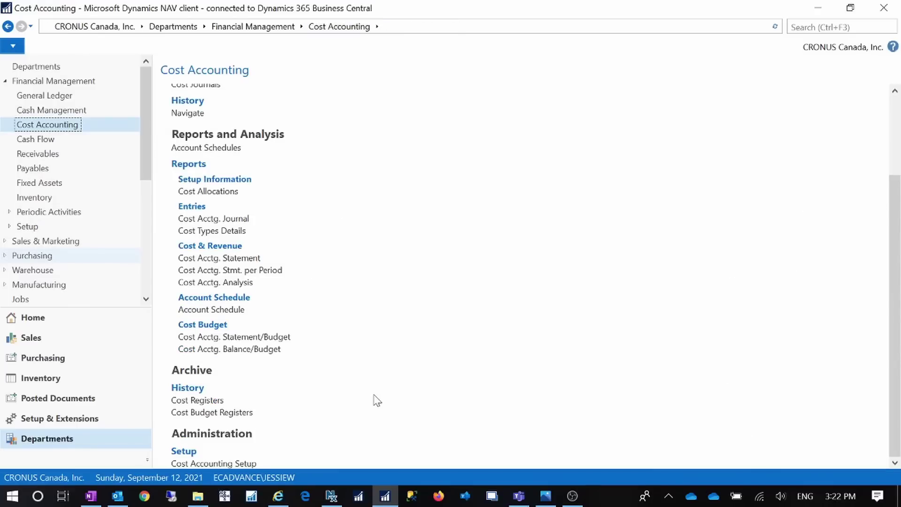
click(213, 464)
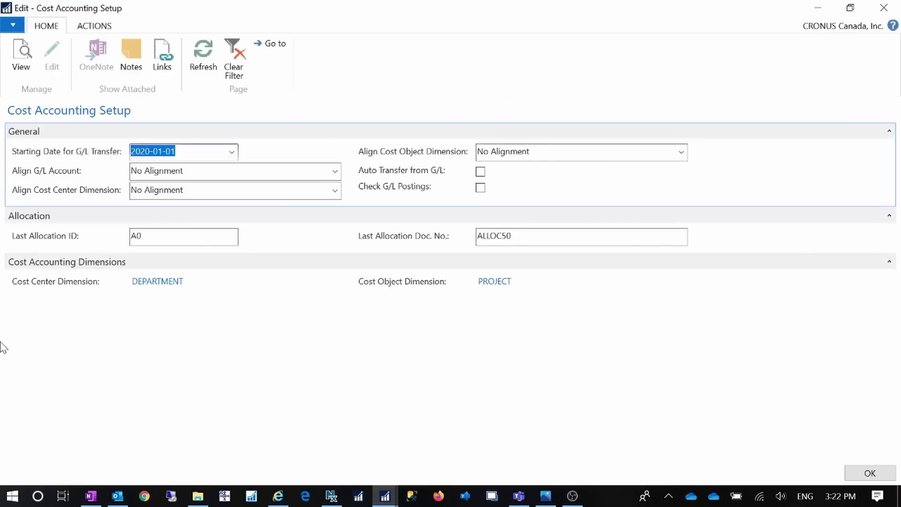
click(870, 473)
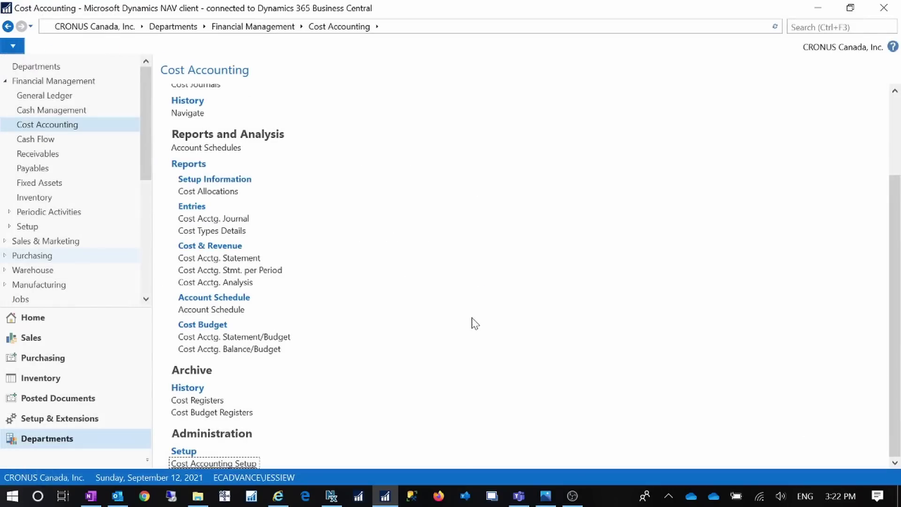
Reopen the Chart of Cost Centers and examine its cost centers, line types and totals through to the last line.
scroll(475, 324, up, 3)
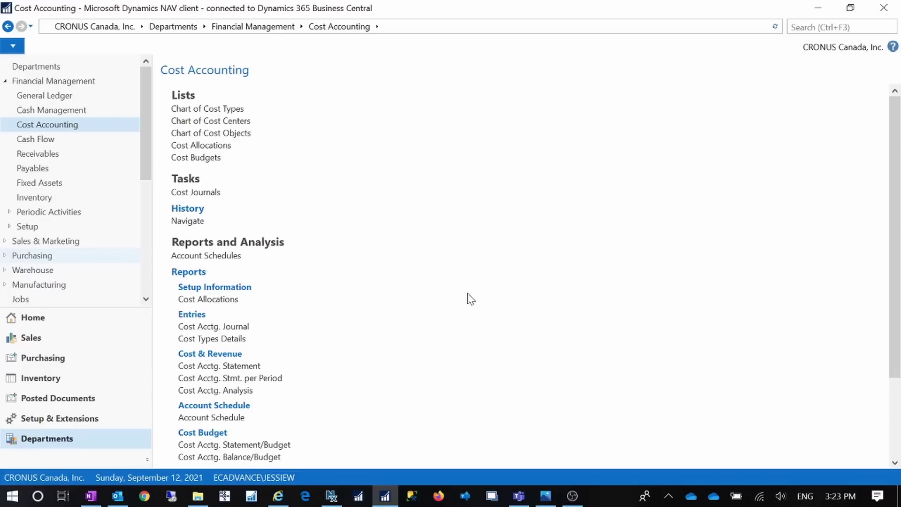
click(244, 123)
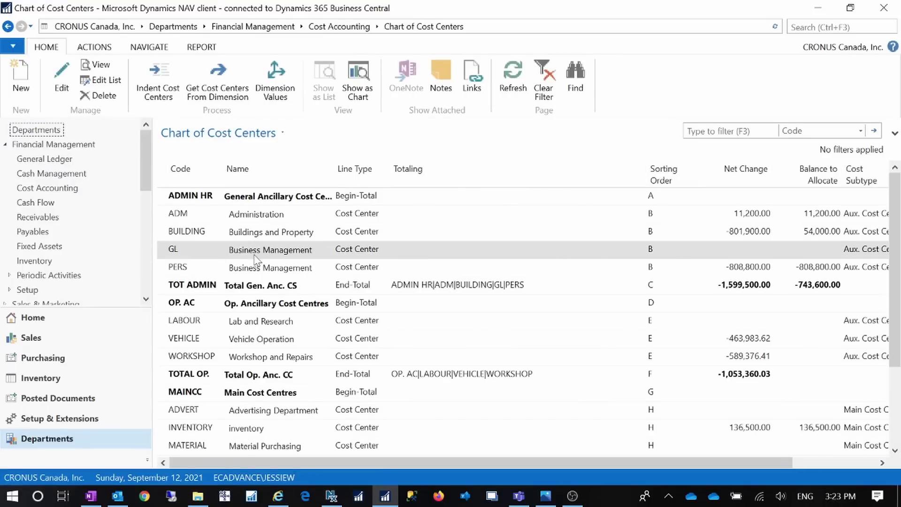
click(212, 102)
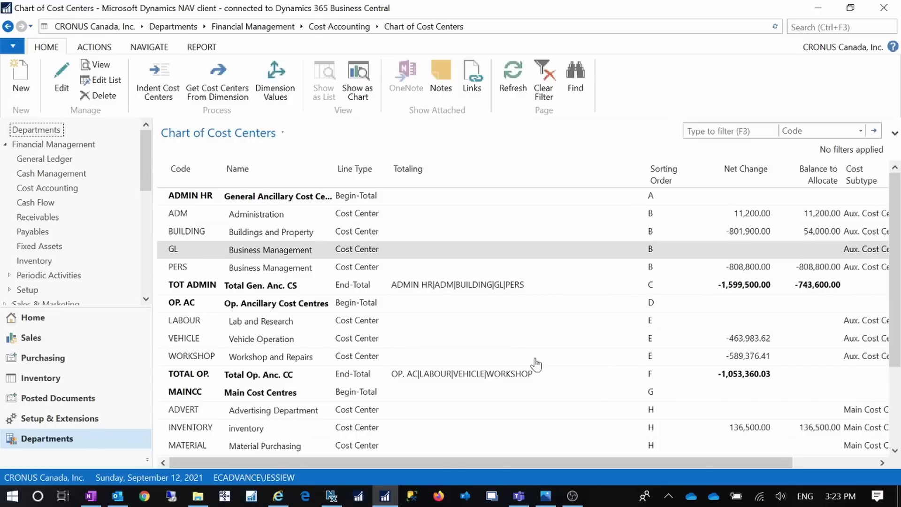
scroll(536, 365, down, 2)
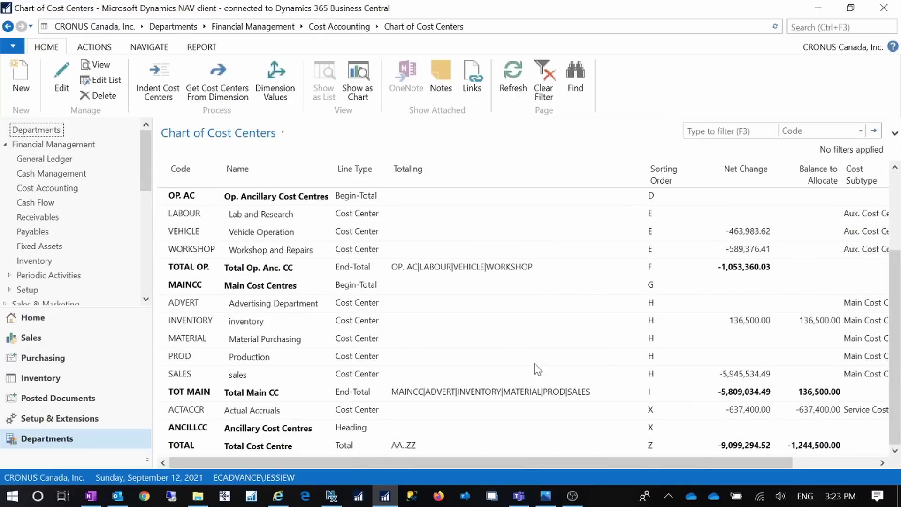
scroll(536, 369, up, 2)
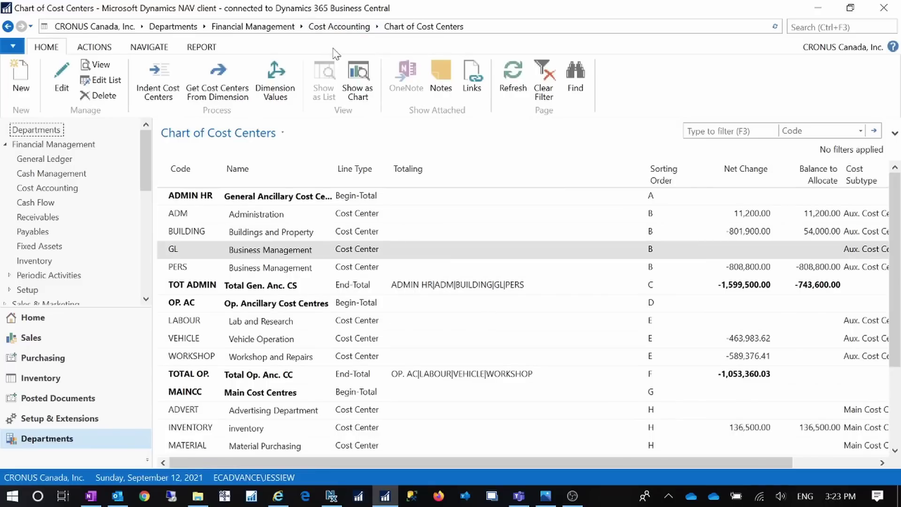
View the Chart of Cost Types, including its totaling and G/L account ranges, and return to the Cost Accounting page.
click(338, 26)
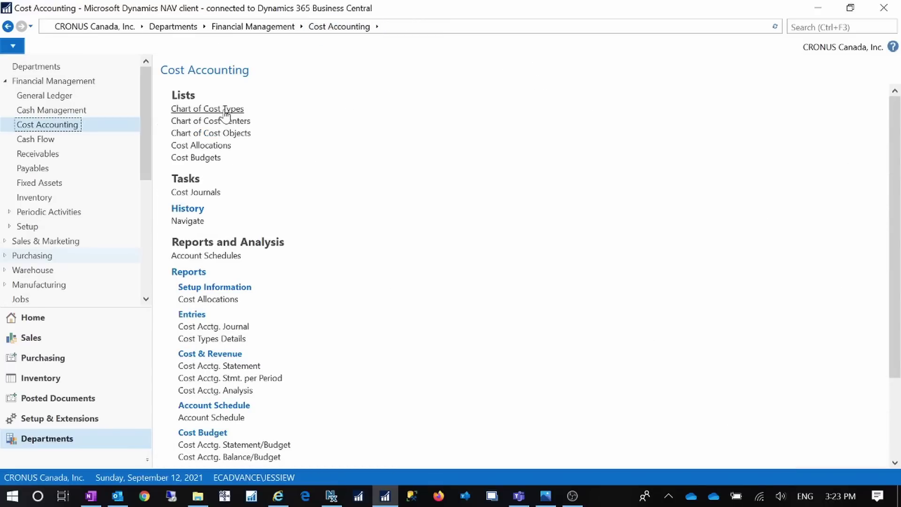
click(225, 112)
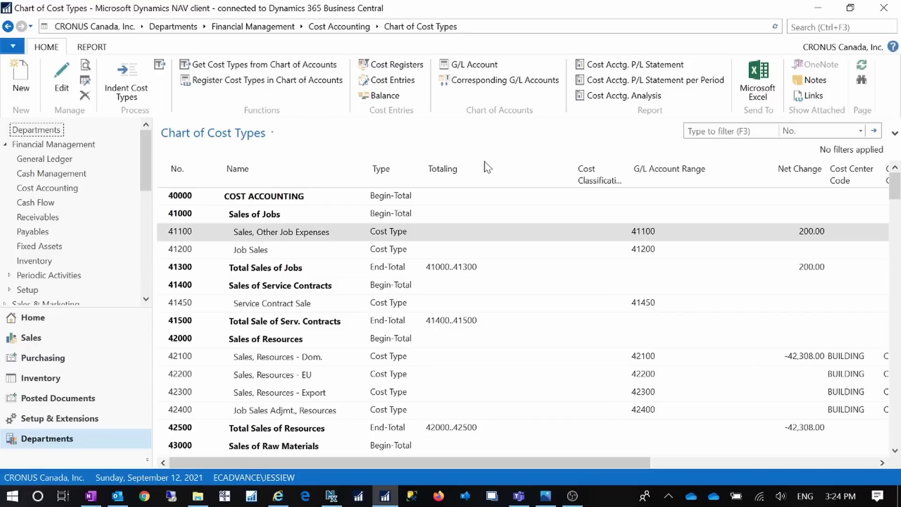
click(349, 27)
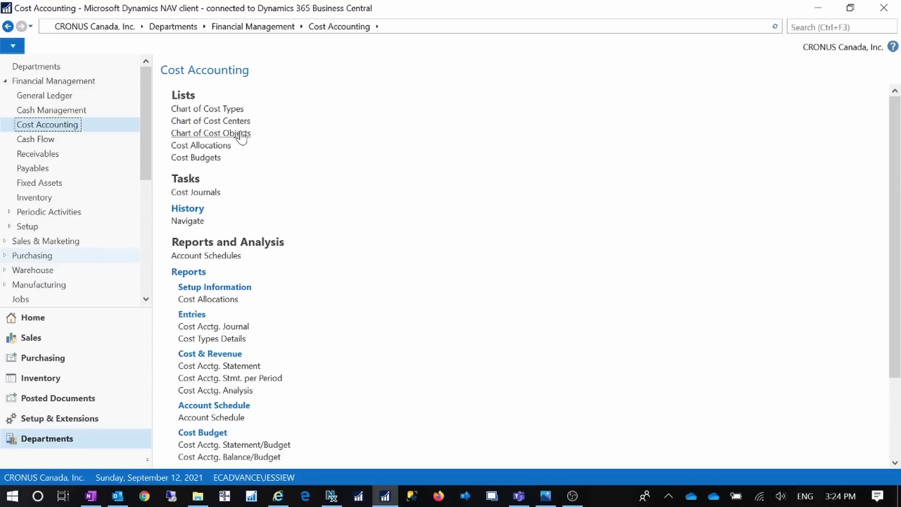
Find and open the General Ledger Setup, review its global and shortcut dimension codes and reporting settings, and close it.
click(826, 27)
text(gene)
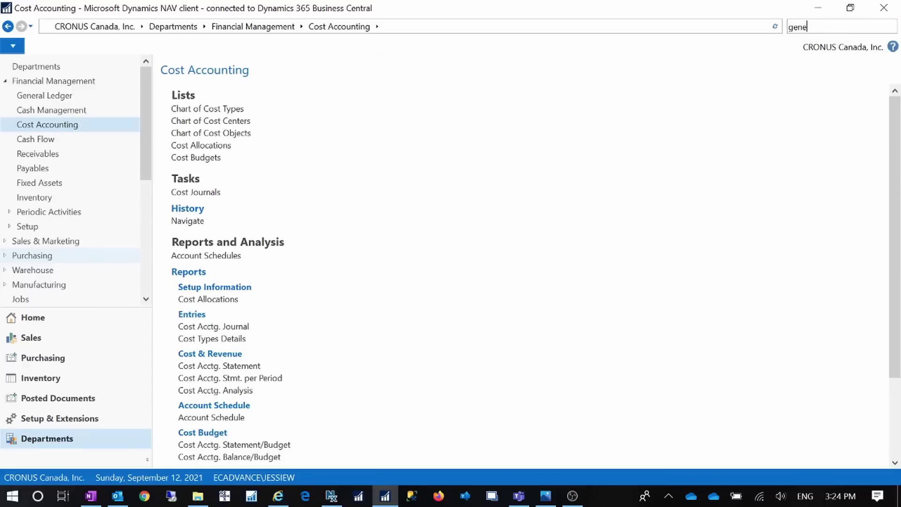
text(ral ledger setup)
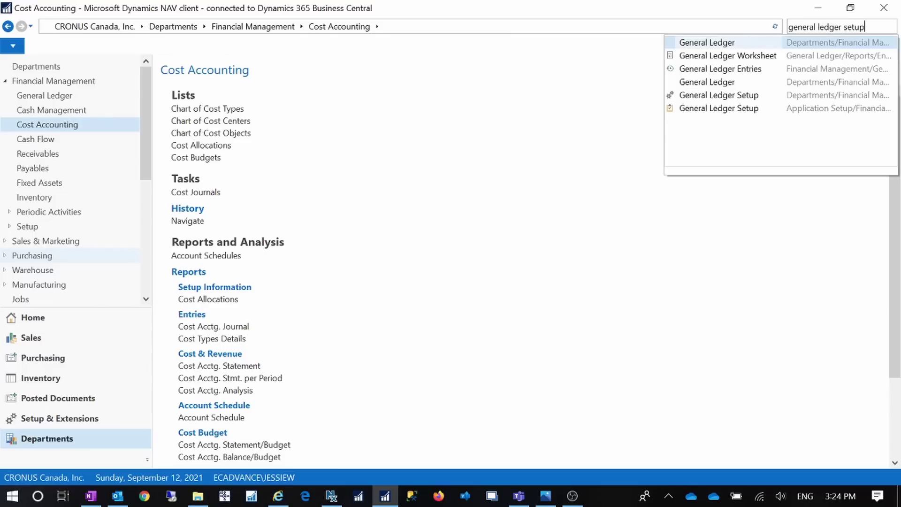
click(734, 46)
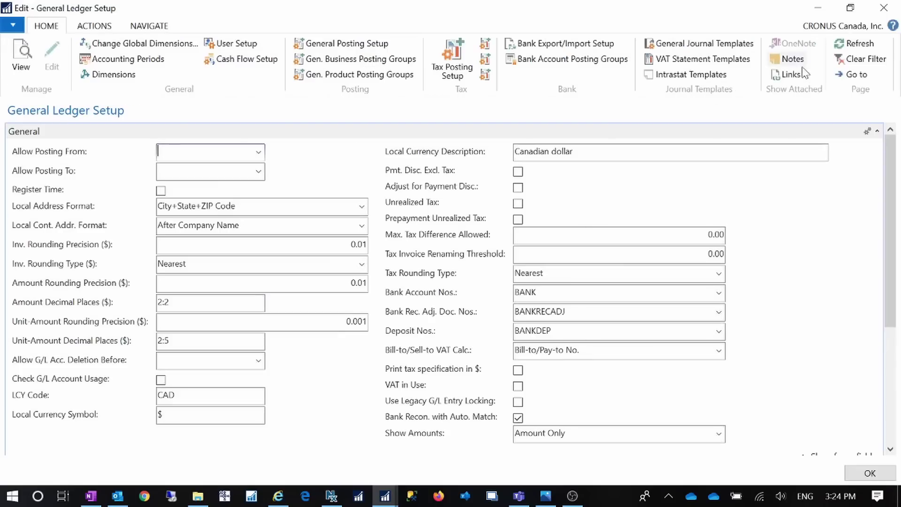
click(878, 133)
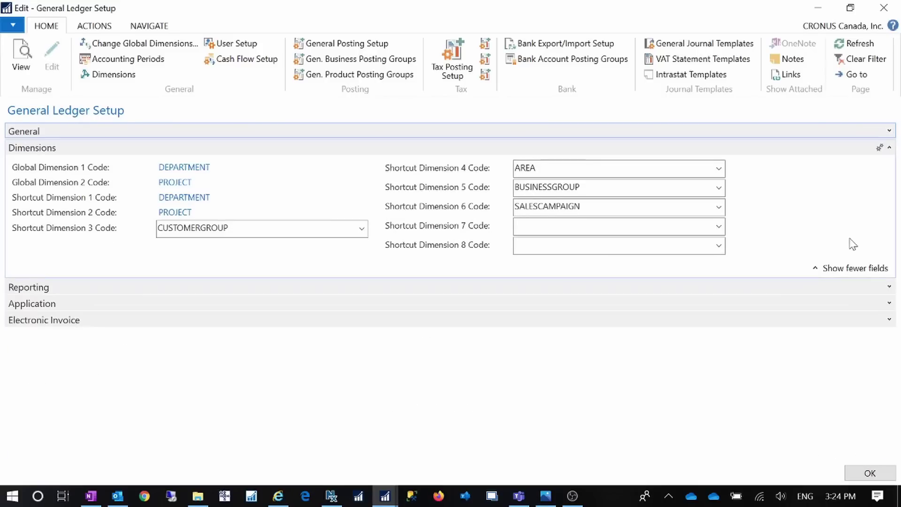
click(889, 287)
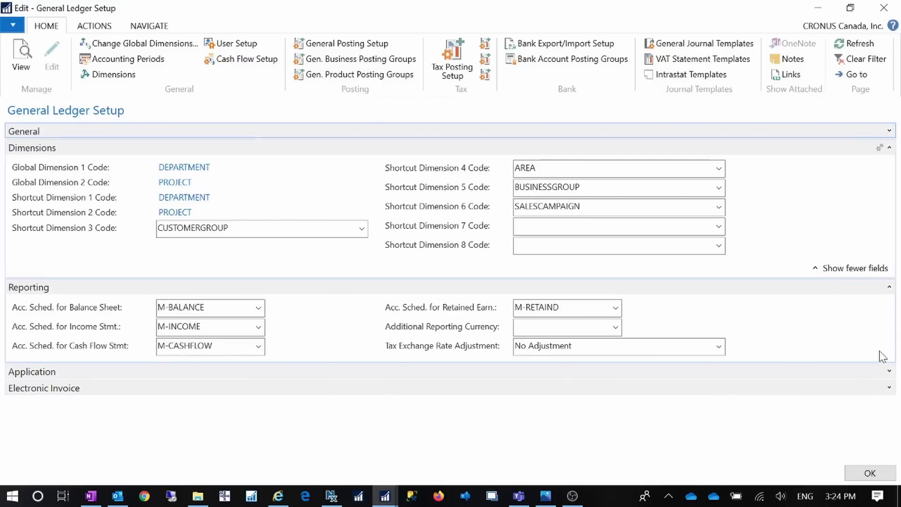
click(889, 287)
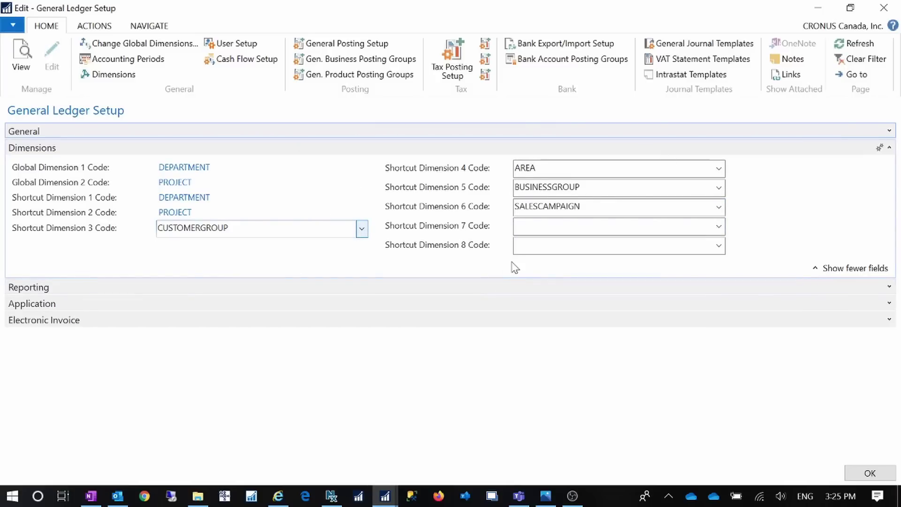
click(884, 8)
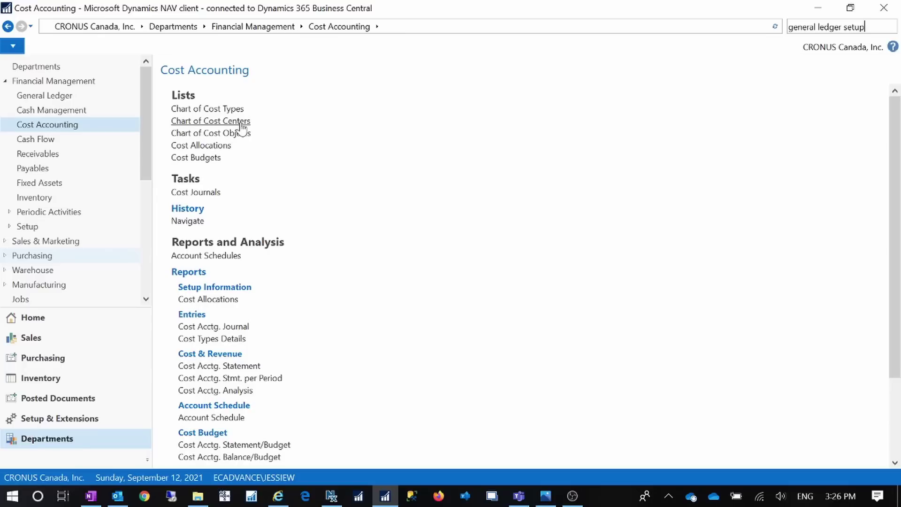
Review the Chart of Cost Centers through its last line, and the Chart of Cost Objects, returning to the Cost Accounting page.
click(240, 123)
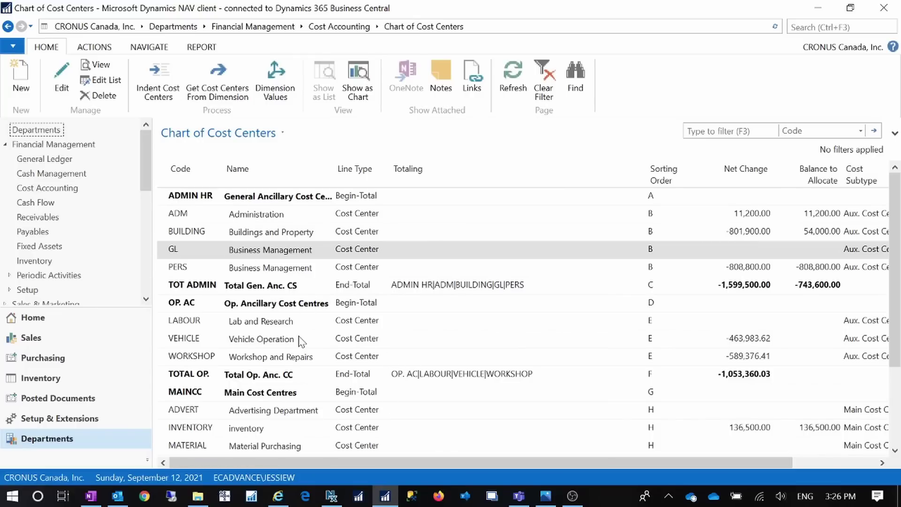
scroll(389, 354, down, 2)
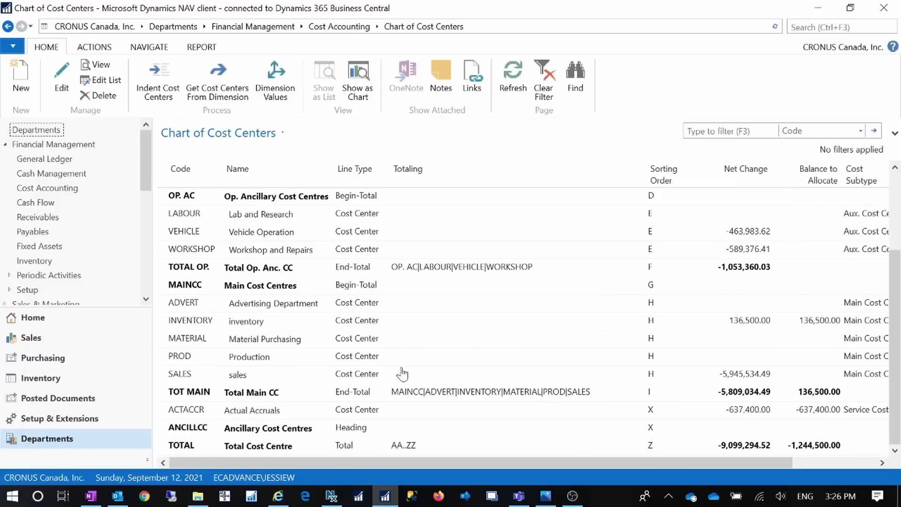
scroll(390, 371, up, 2)
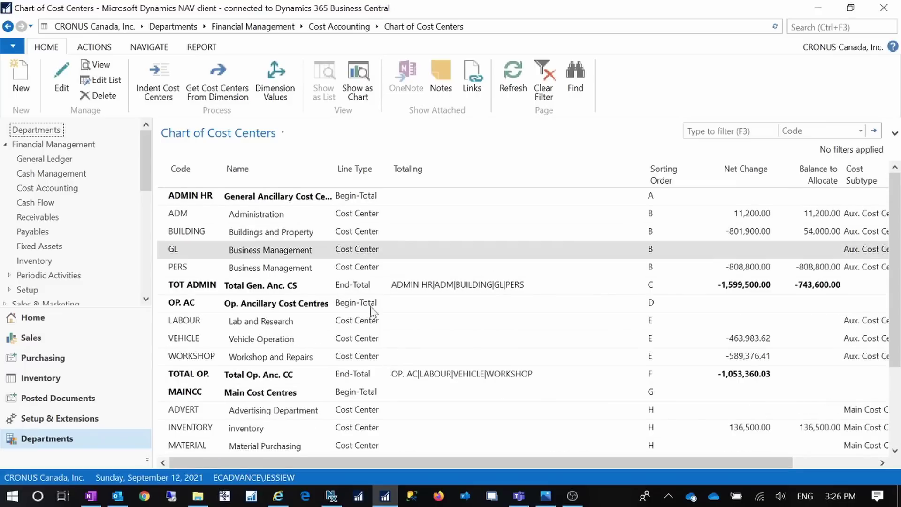
click(341, 27)
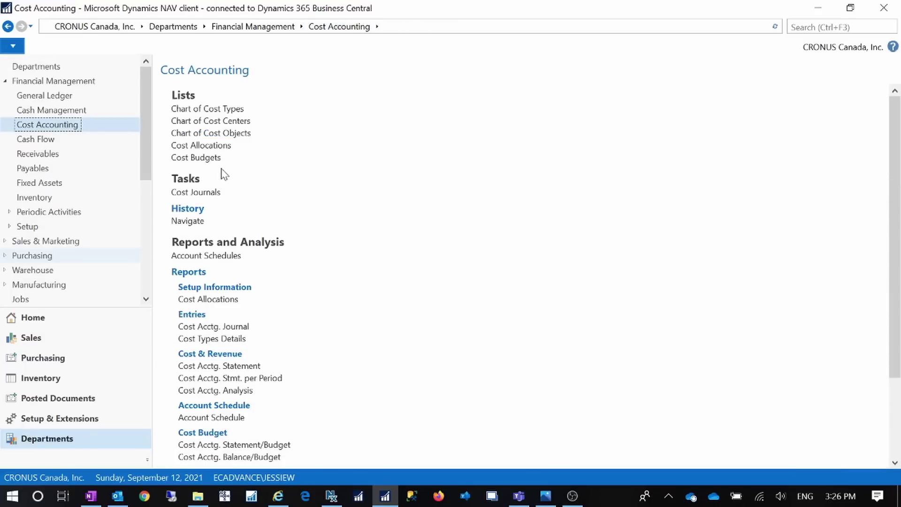
click(220, 134)
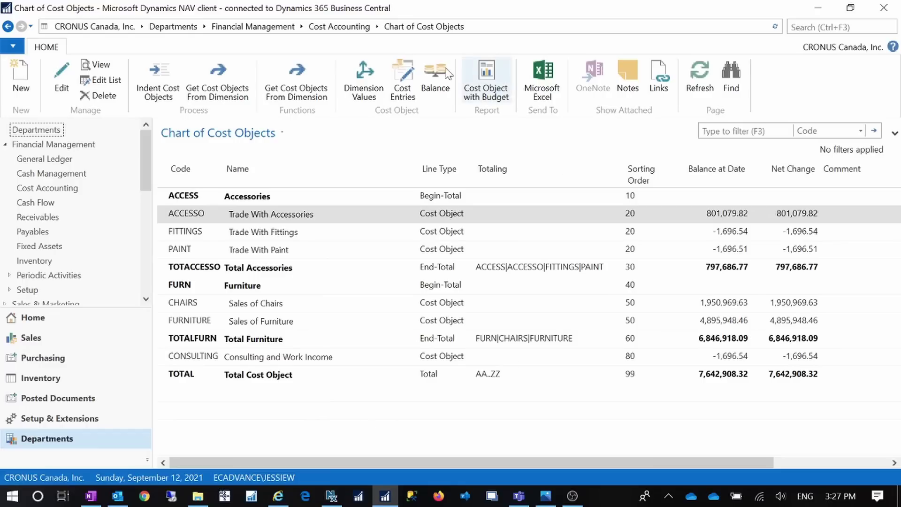
click(354, 27)
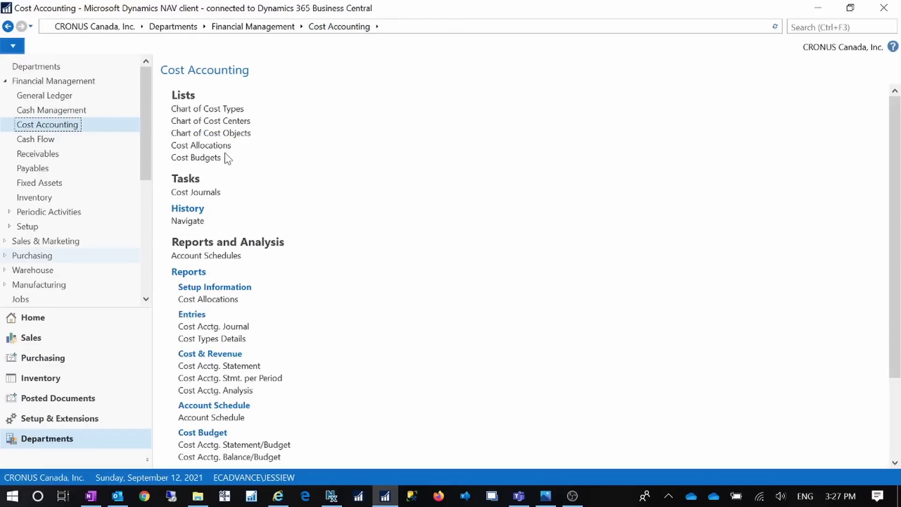
Open the Cost Allocations list from Cost Accounting and open the card of the ADM allocation.
click(224, 148)
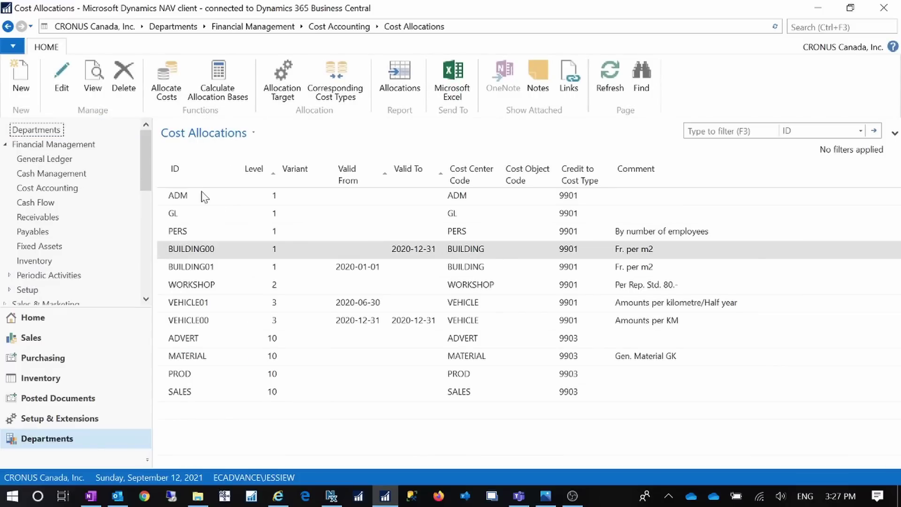
click(192, 198)
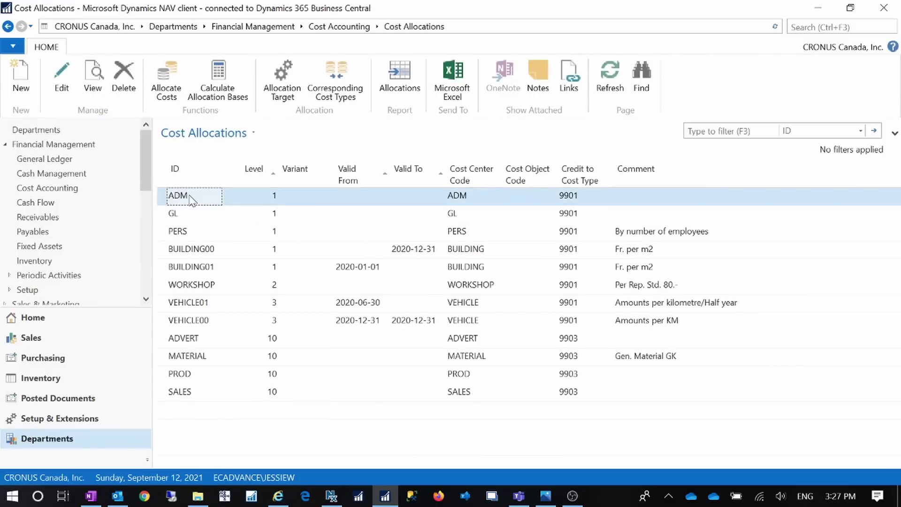
double_click(191, 200)
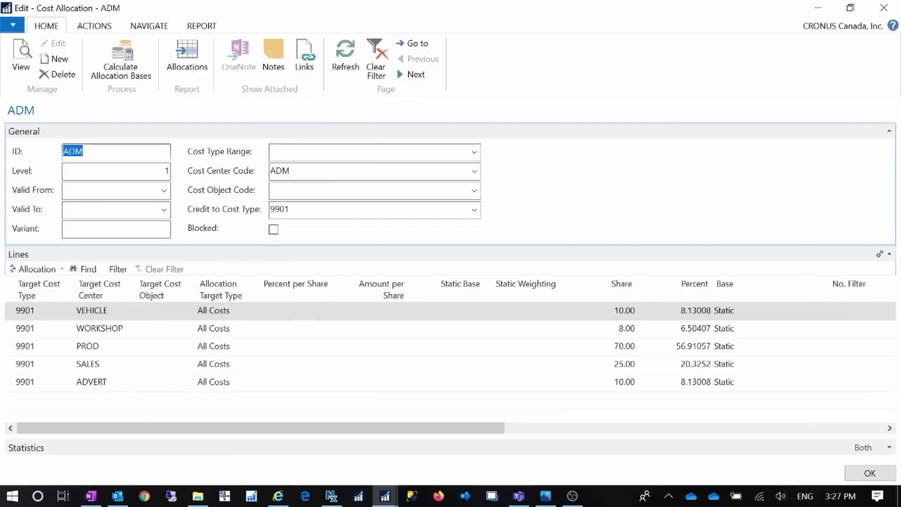
Browse forward through the cost allocation cards from ADM to ADVERT, comparing their levels and target lines.
click(415, 75)
click(416, 76)
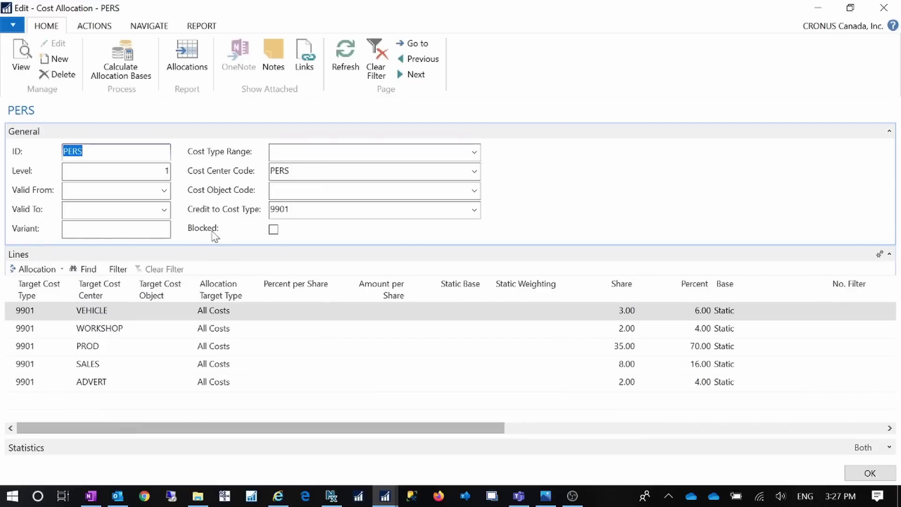
click(413, 74)
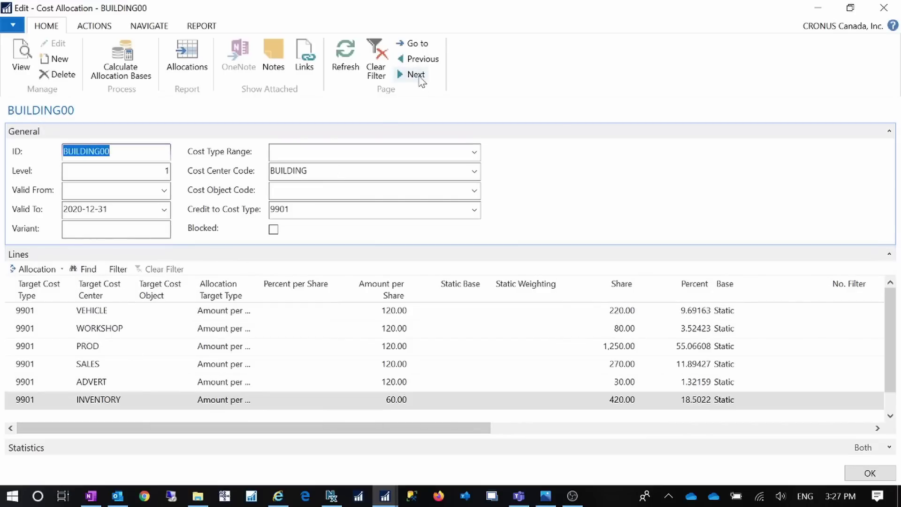
click(415, 74)
click(421, 86)
click(422, 86)
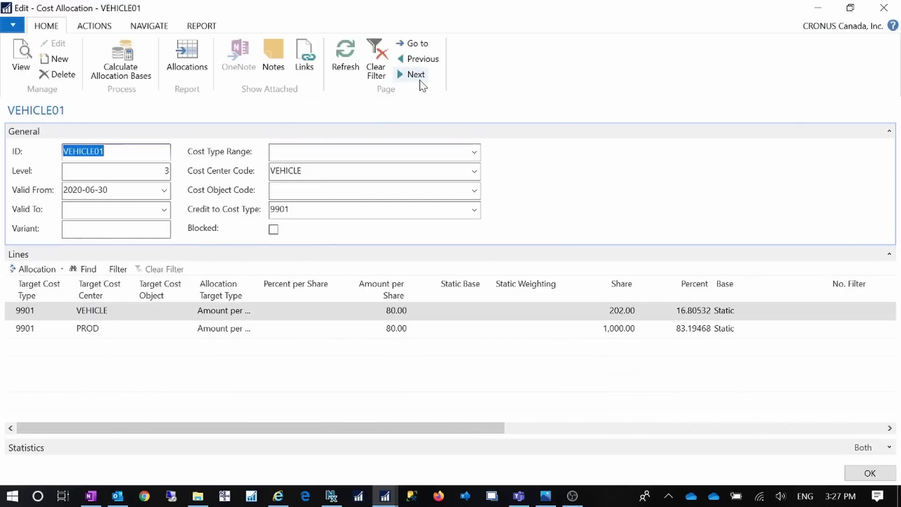
click(421, 85)
click(422, 79)
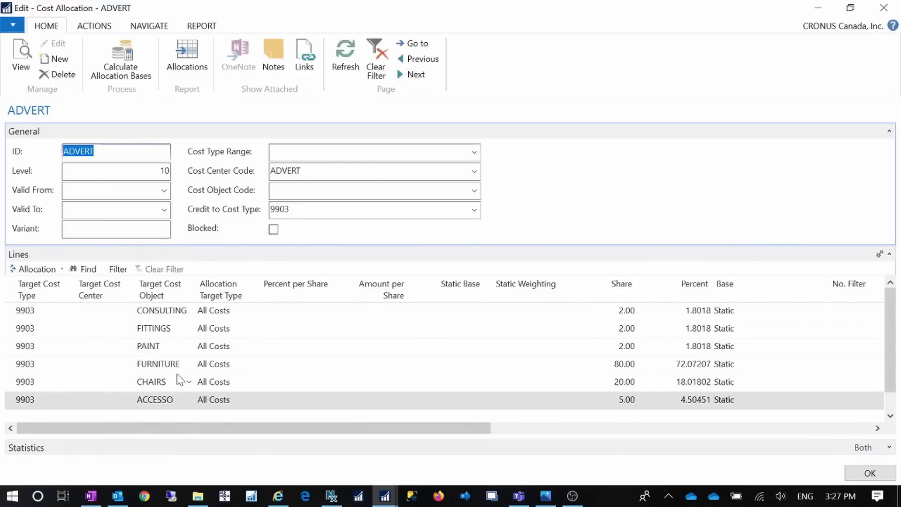
Examine the ADVERT allocation's level and cost center code, and the cost types available as target for its CONSULTING line.
key(Tab)
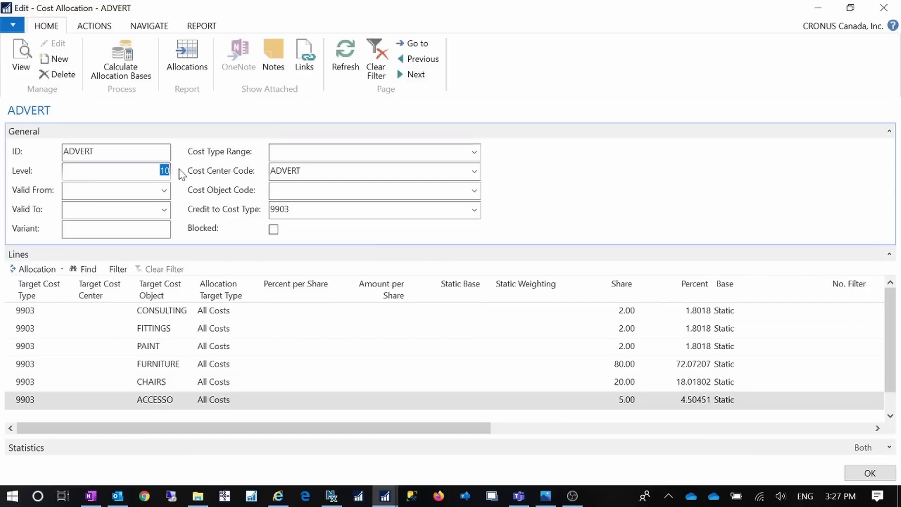
click(288, 171)
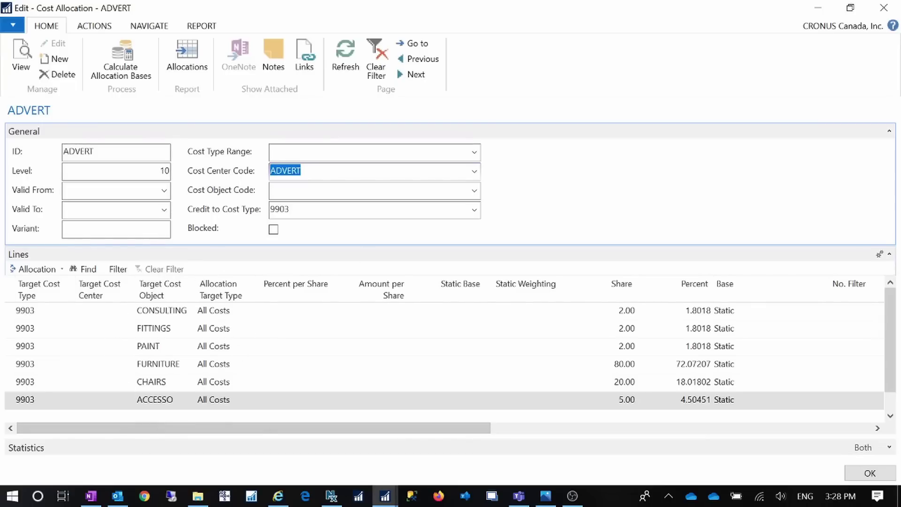
click(70, 311)
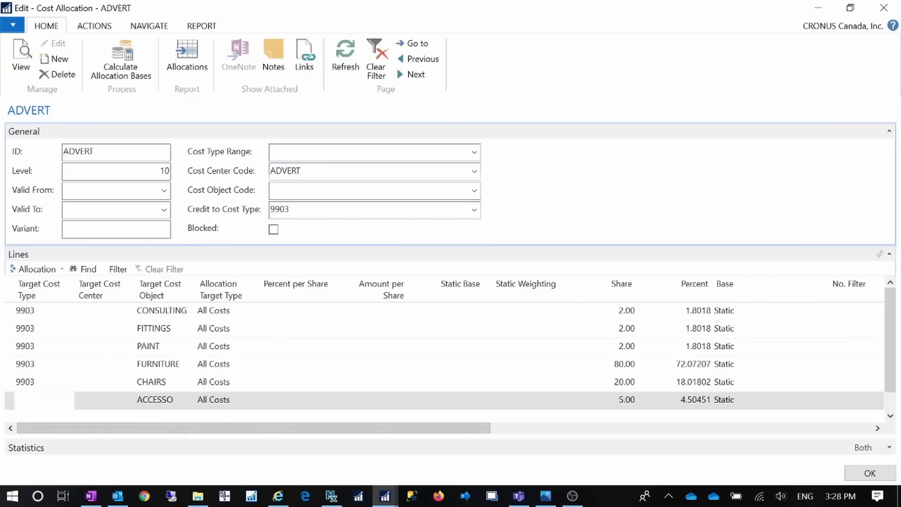
click(68, 312)
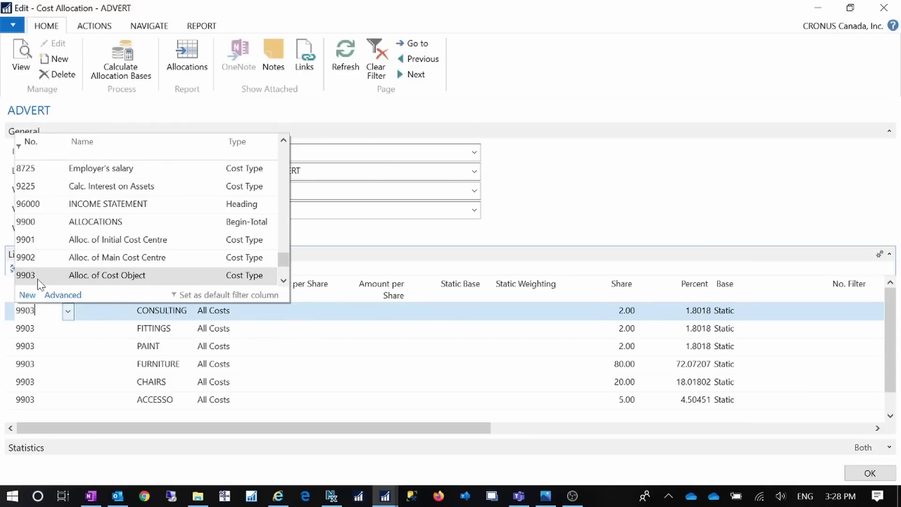
click(270, 324)
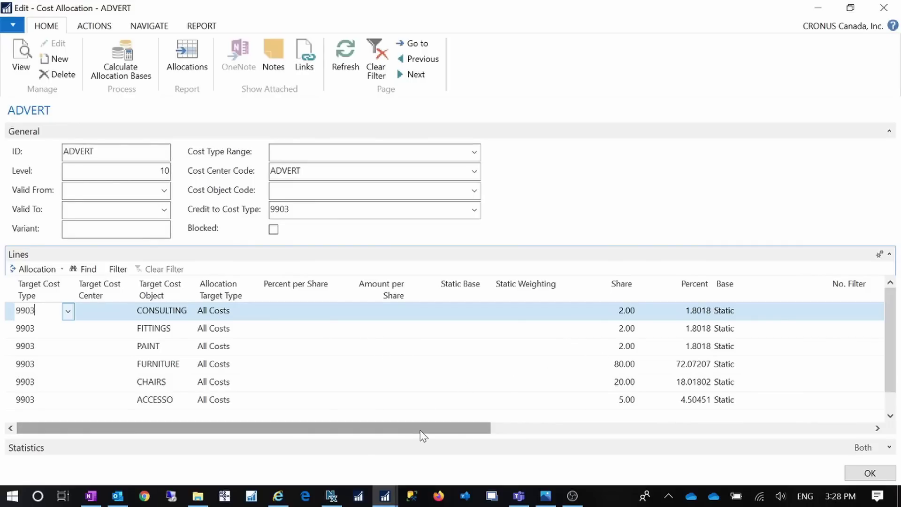
Examine the allocation Base options for the CONSULTING line, along with its percent and share.
drag(420, 432, 549, 429)
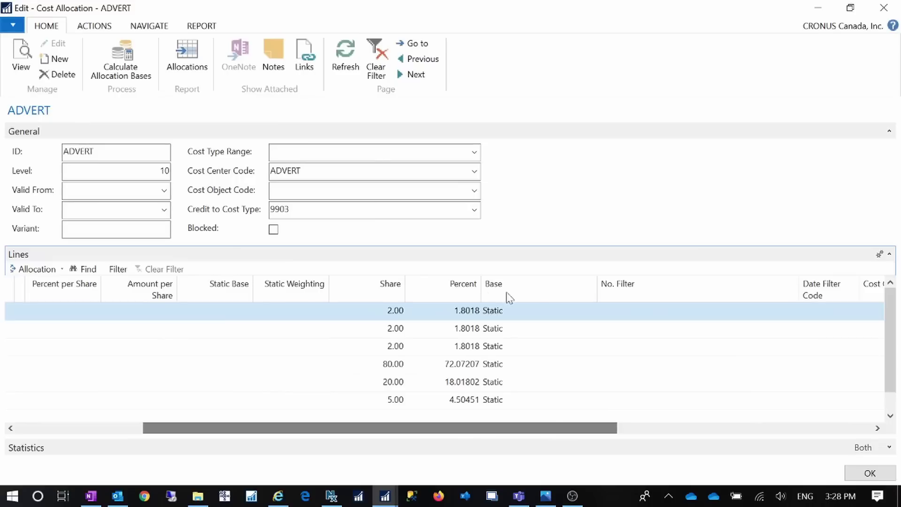
click(501, 311)
click(591, 310)
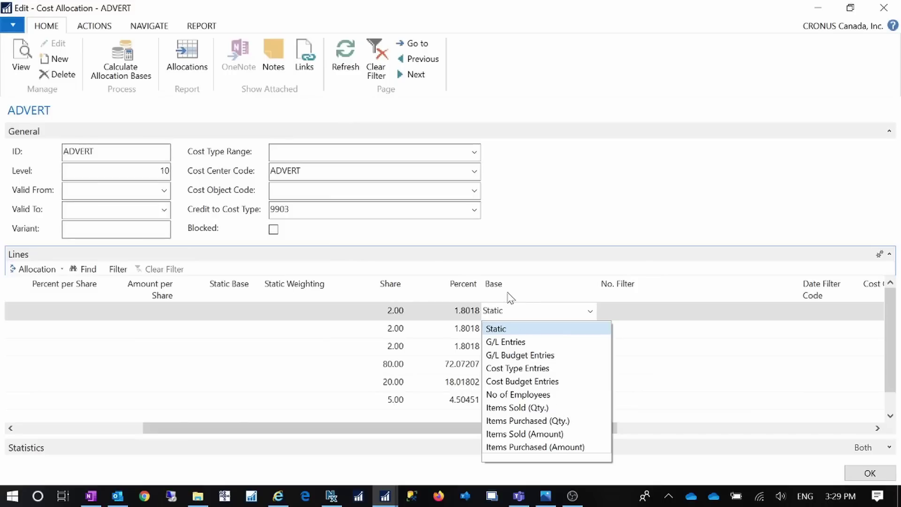
key(Escape)
click(451, 316)
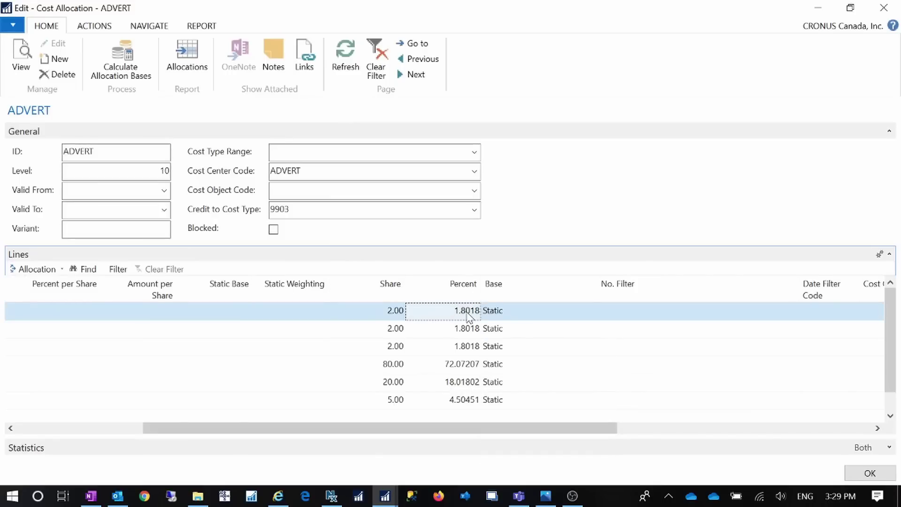
click(387, 310)
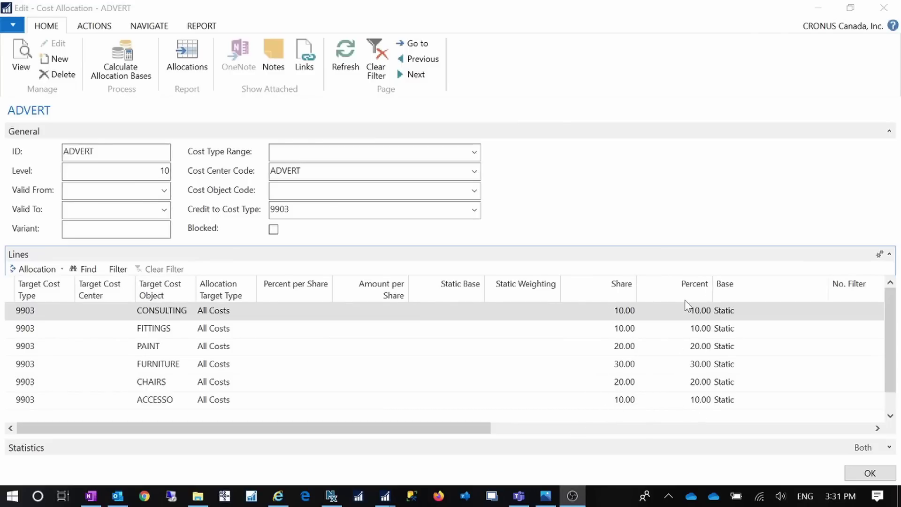
Check the percent of each ADVERT allocation line from CONSULTING to ACCESSO, and return to the CONSULTING line.
click(702, 310)
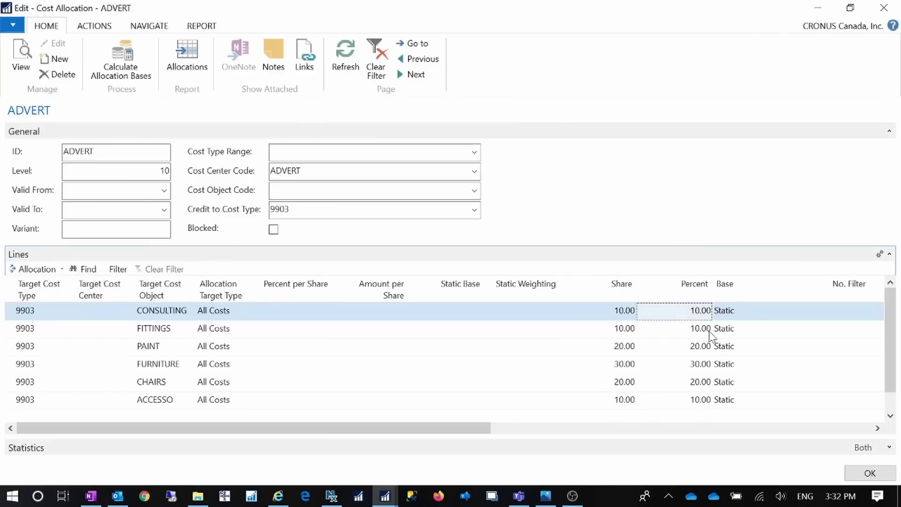
click(709, 330)
click(703, 351)
click(702, 366)
click(700, 381)
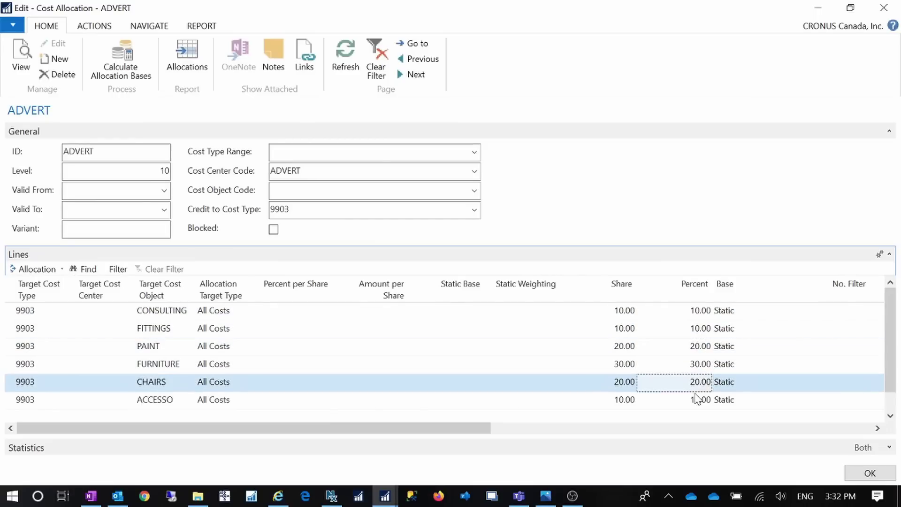
click(701, 400)
click(686, 311)
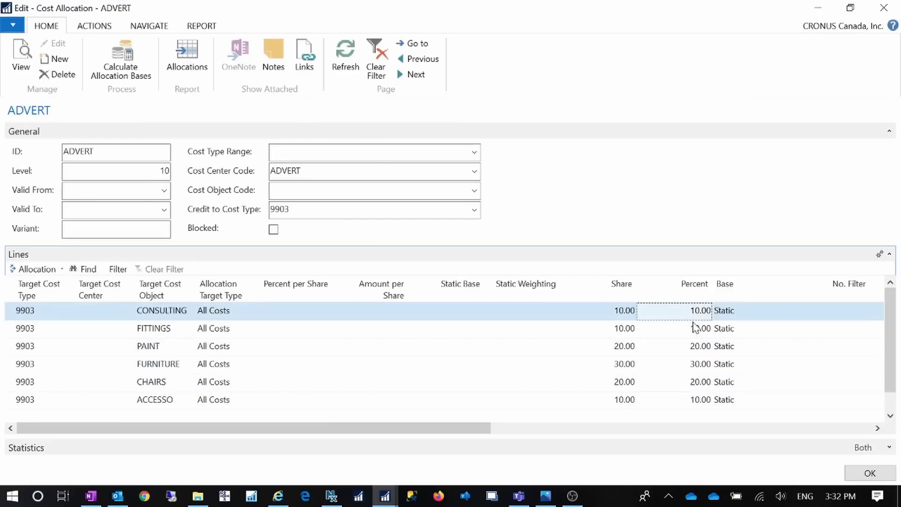
Go through the percent of the ADVERT allocation lines from FITTINGS down to ACCESSO.
click(694, 328)
click(691, 346)
click(690, 365)
click(691, 382)
click(691, 400)
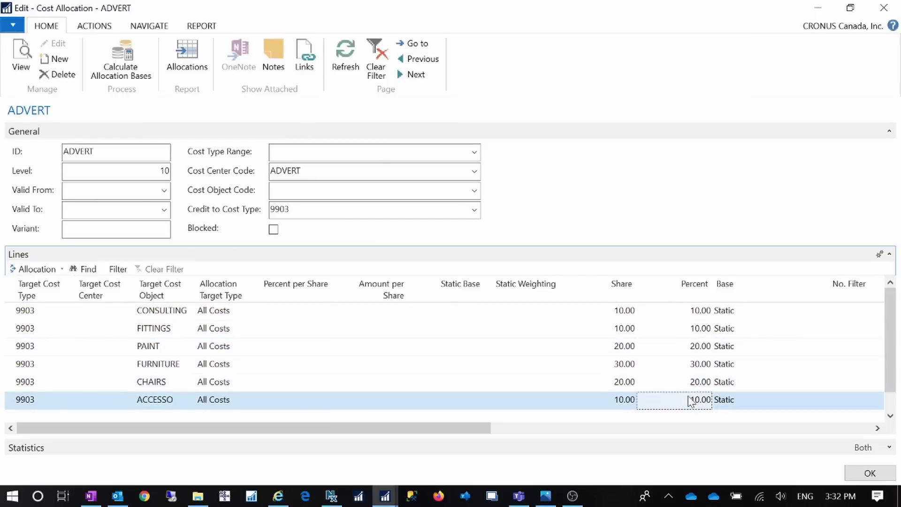
Set the CONSULTING line's static base to 100 and its static weighting to 10.
click(616, 312)
click(483, 311)
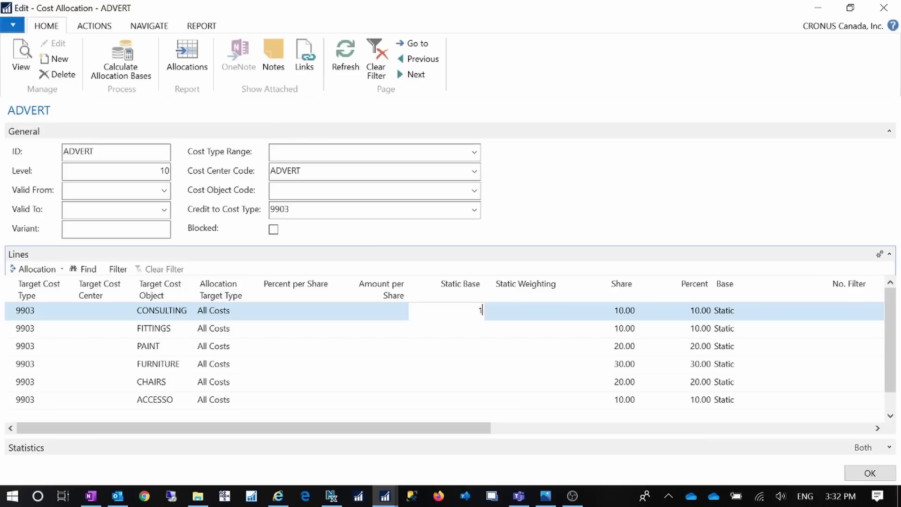
text(100)
key(Tab)
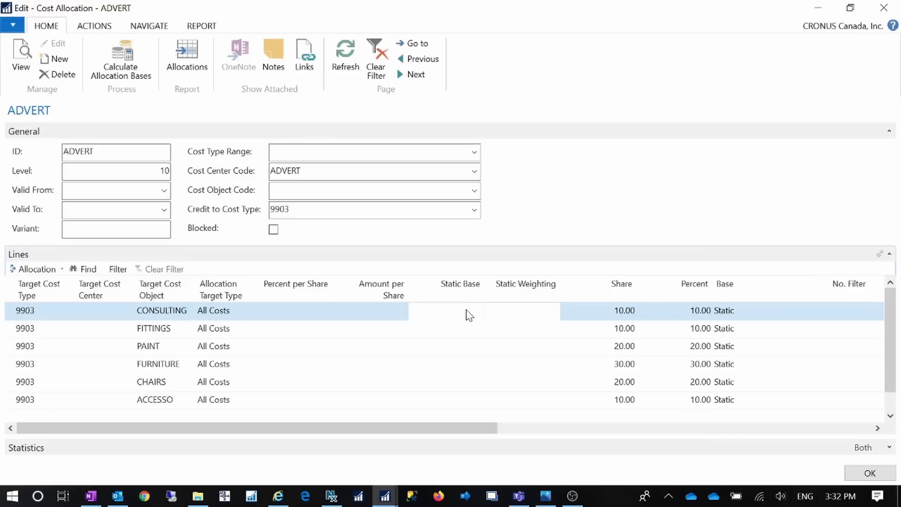
text(1010)
key(Tab)
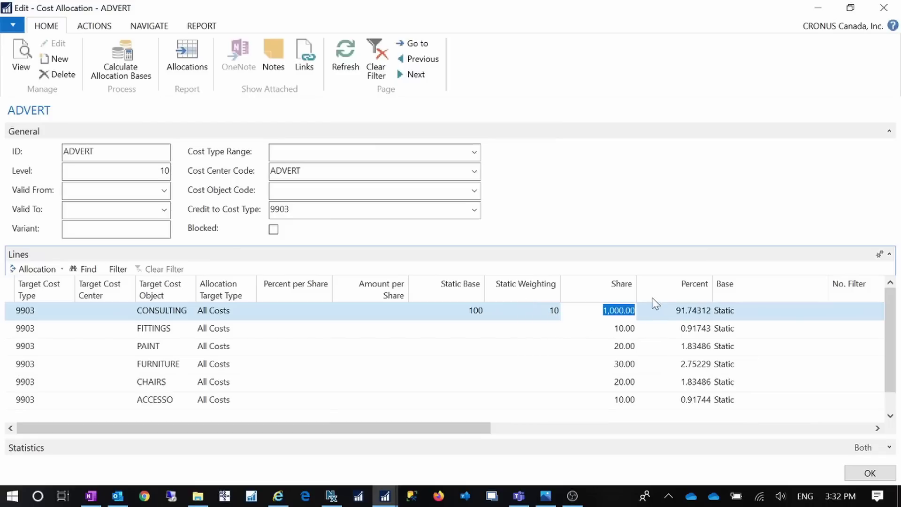
Clear the CONSULTING line's static base and set its share back to 10.
click(467, 312)
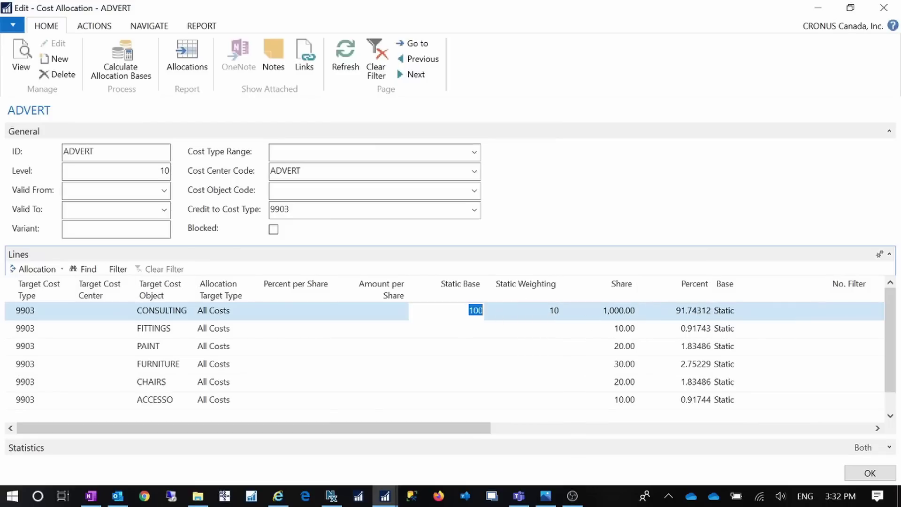
key(Delete)
key(Tab)
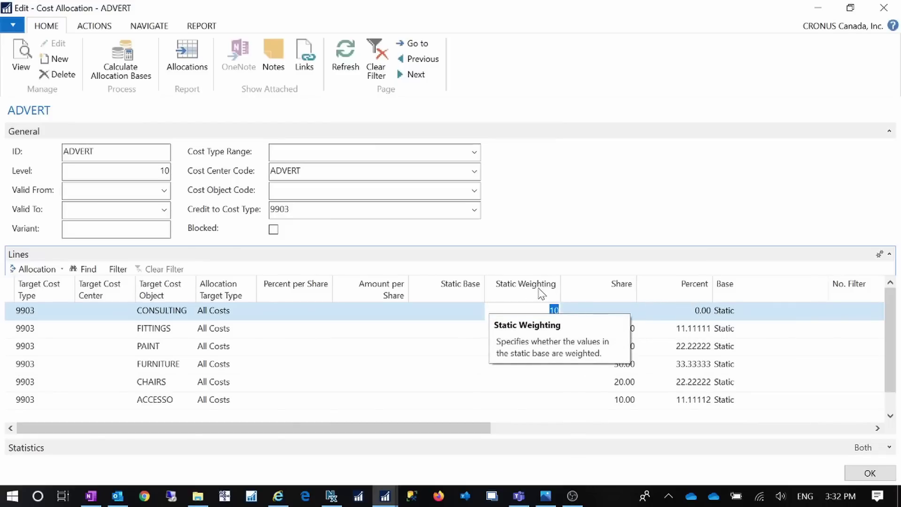
click(611, 318)
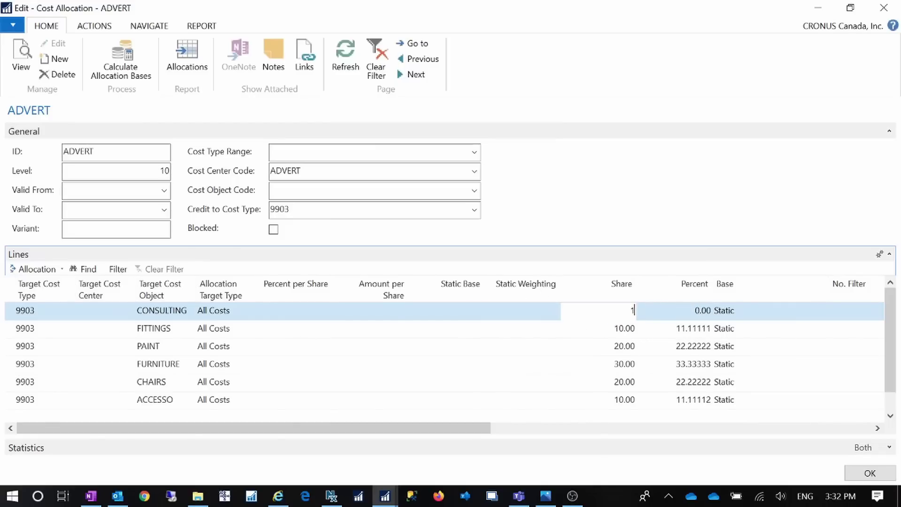
text(10)
key(Tab)
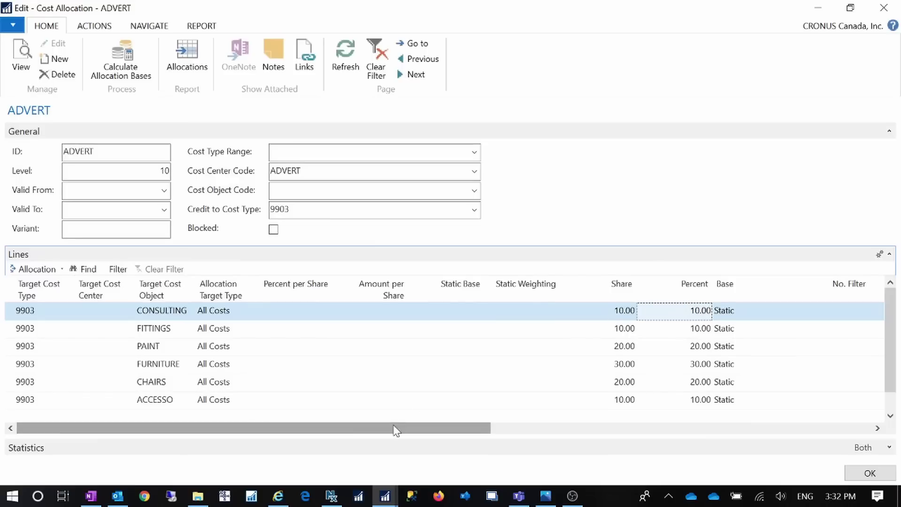
Review the allocation Base options offered for the CONSULTING line once more, keeping Static.
drag(394, 429, 103, 439)
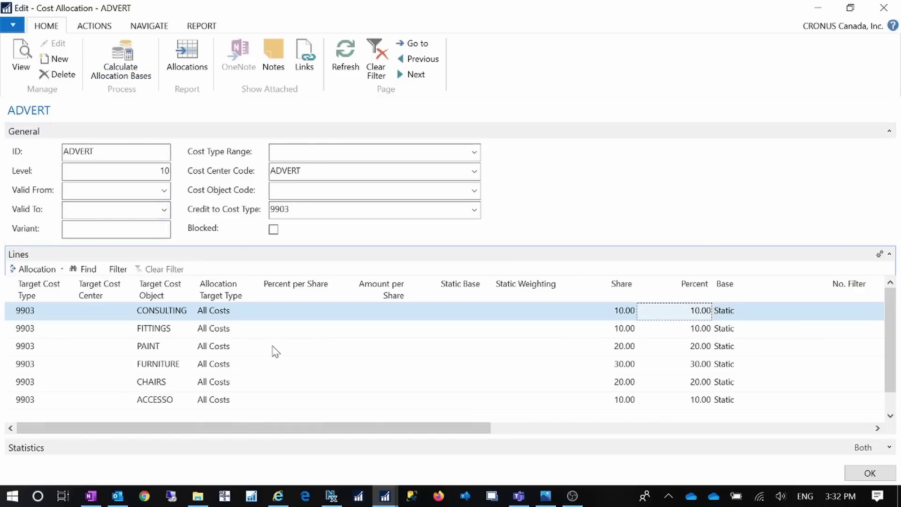
drag(436, 429, 511, 429)
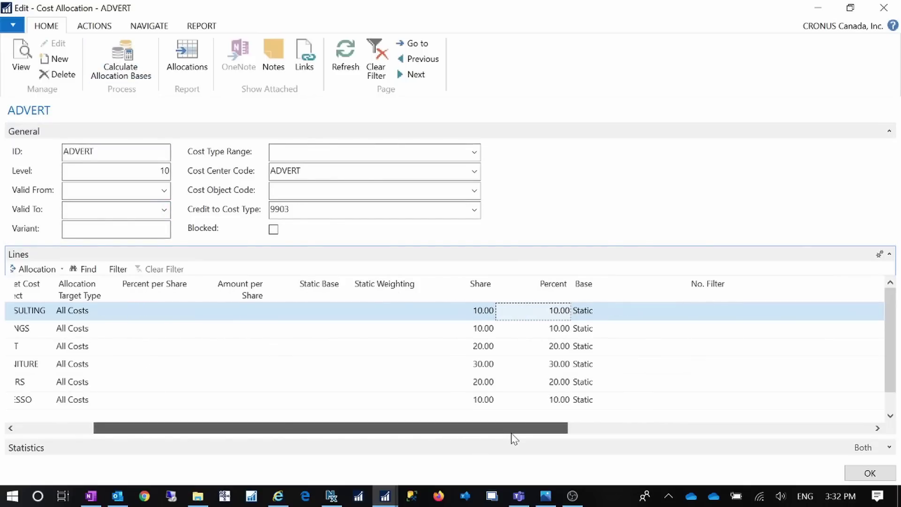
click(628, 310)
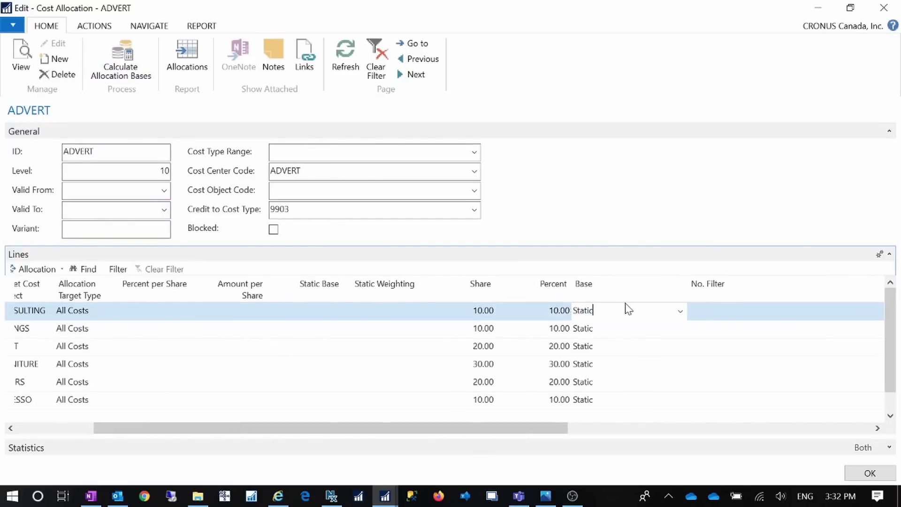
click(680, 312)
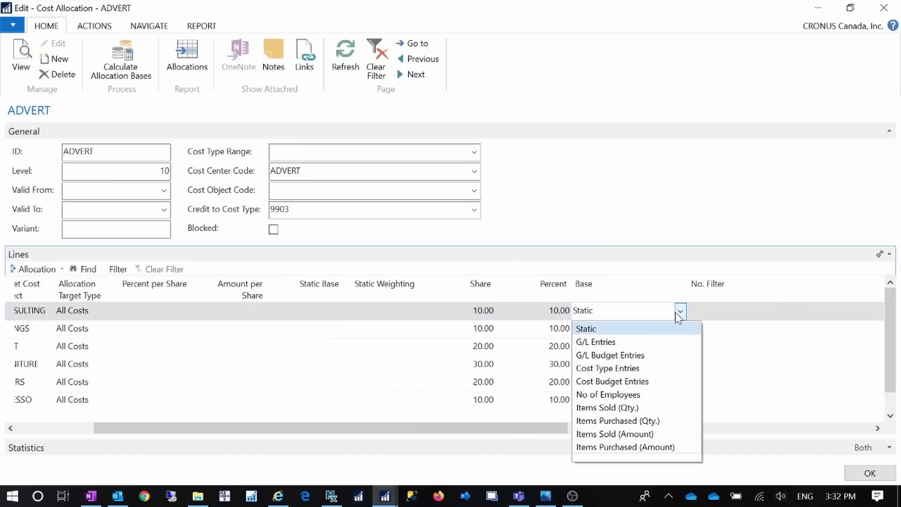
click(333, 314)
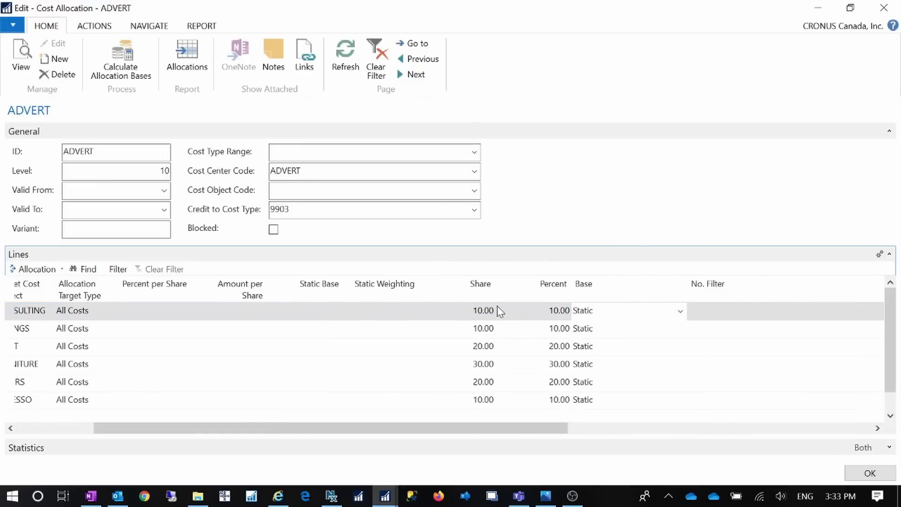
Go to the SALES allocation card and examine its lines' Base options and the number, date, cost center, cost object and group filters.
click(415, 75)
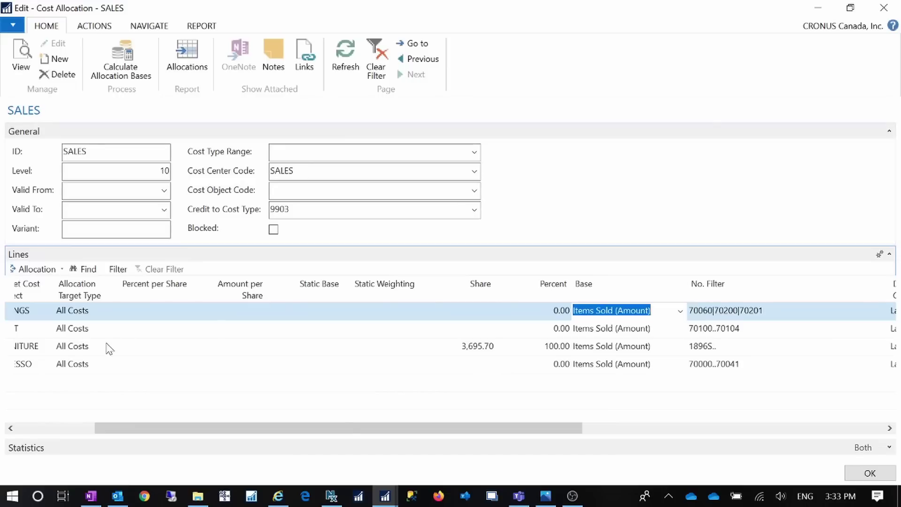
drag(236, 433, 378, 441)
click(434, 312)
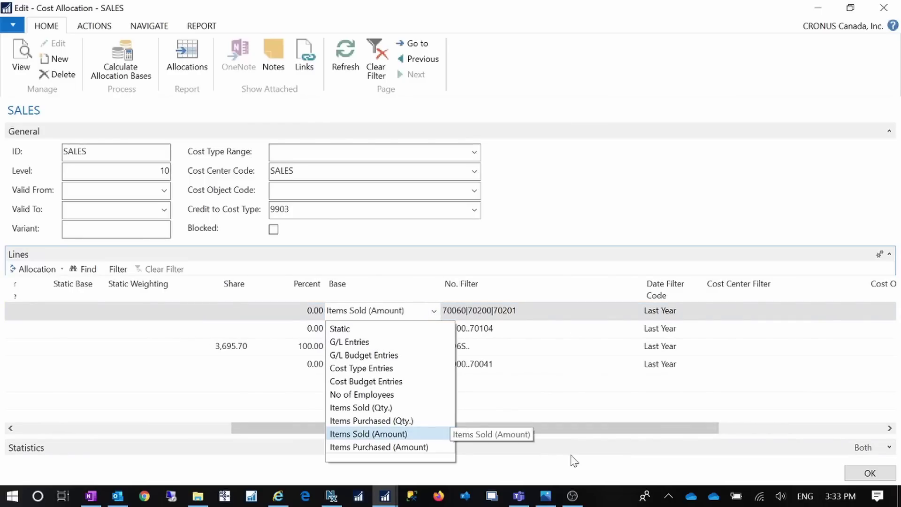
click(563, 432)
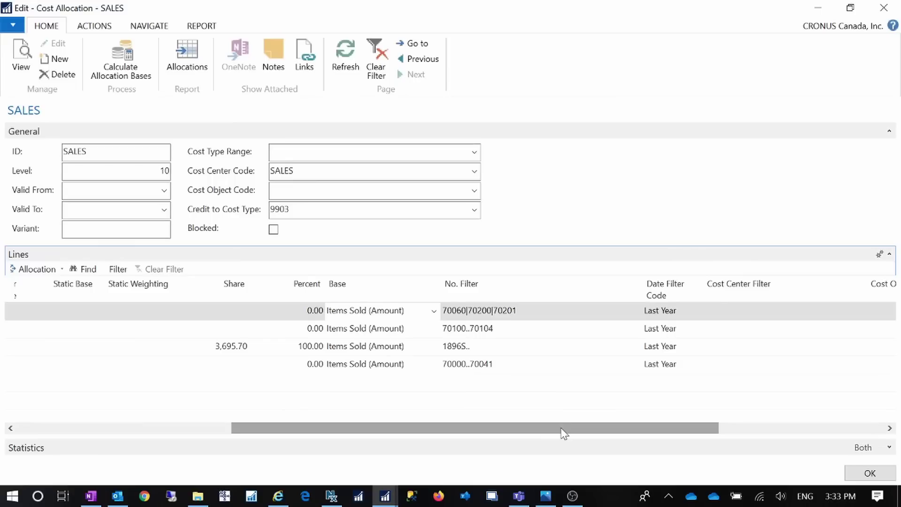
drag(558, 431, 696, 420)
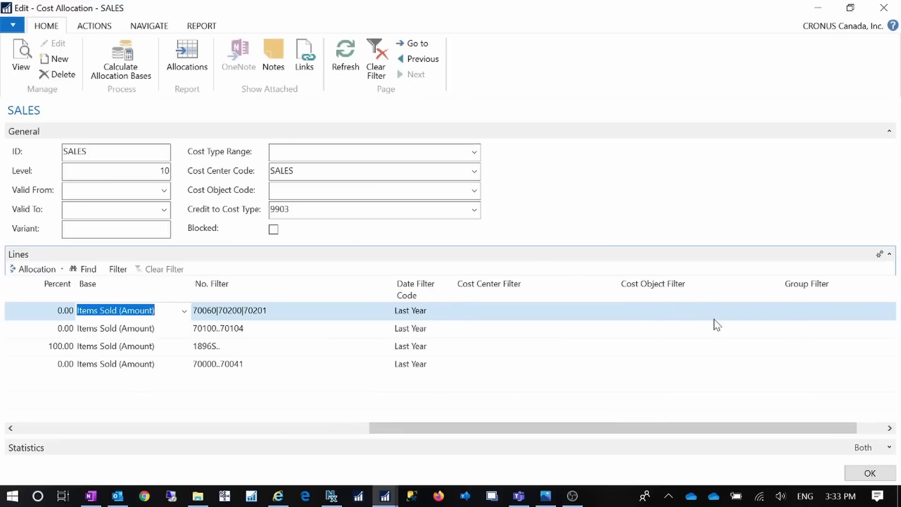
drag(832, 428, 684, 431)
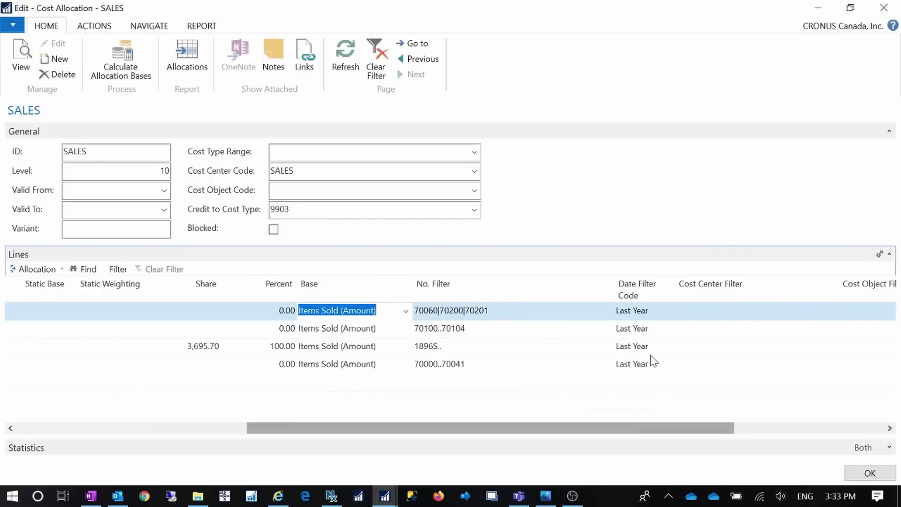
Set the Date Filter Code of all four SALES lines to Last Period and calculate the allocation bases.
click(638, 310)
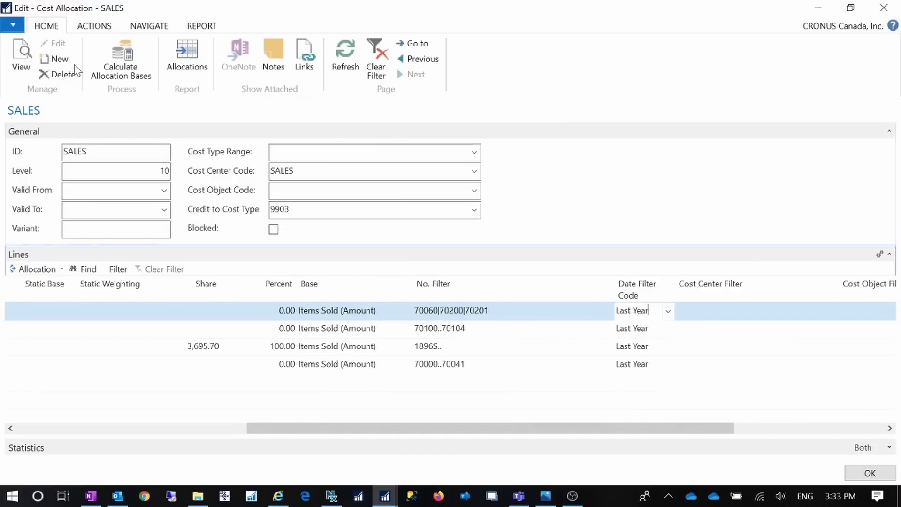
click(668, 311)
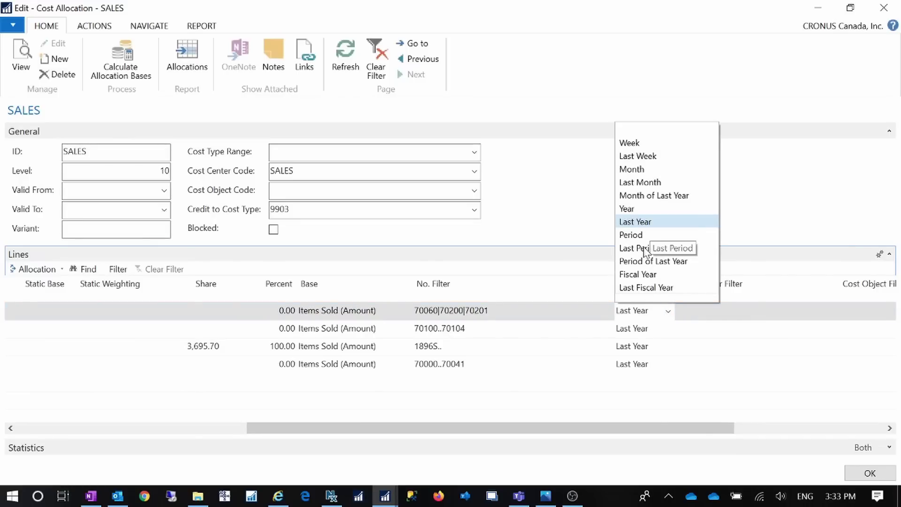
click(666, 312)
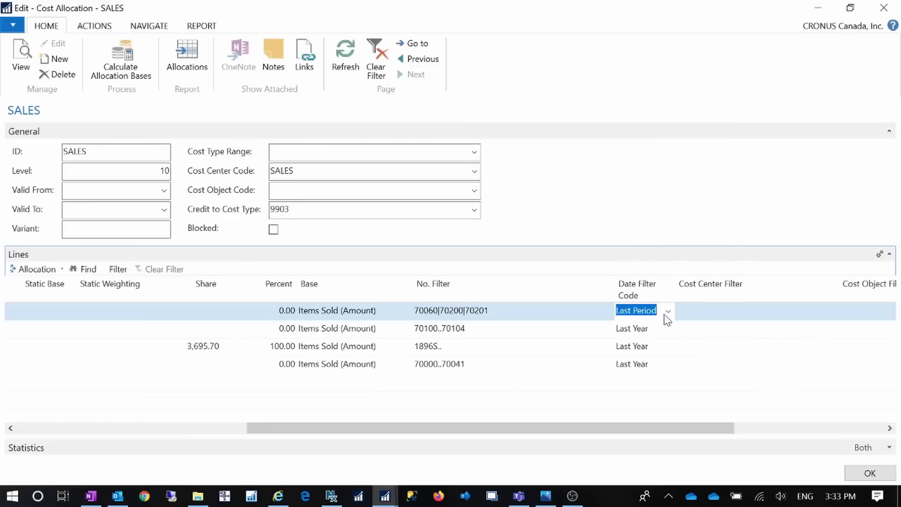
click(667, 331)
click(669, 329)
click(657, 266)
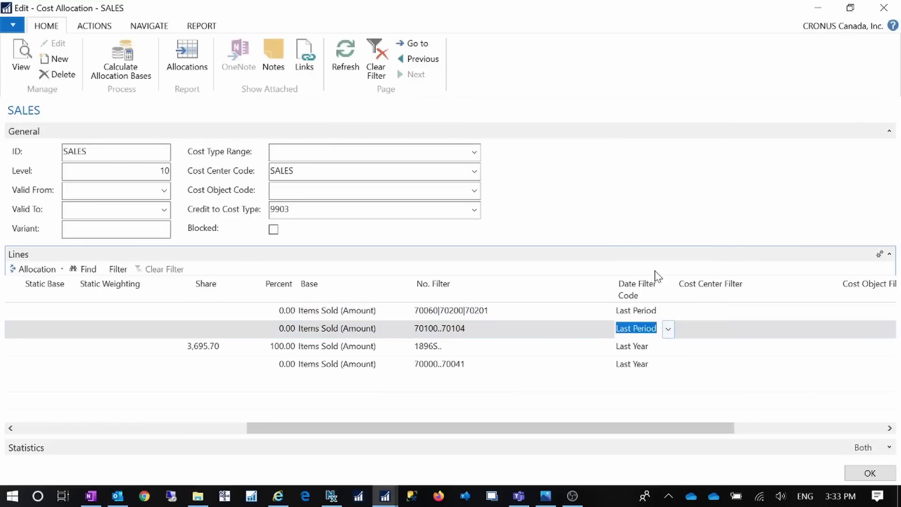
click(644, 354)
key(F8)
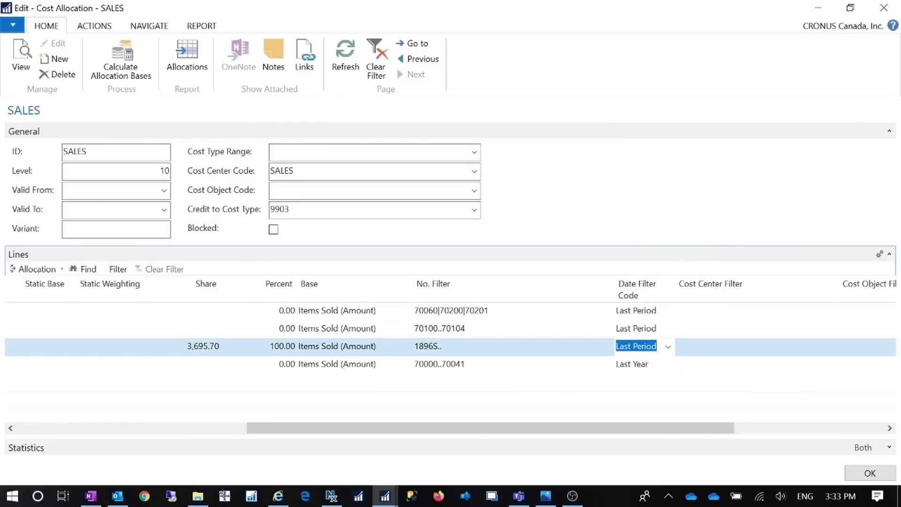
key(Down)
key(Tab)
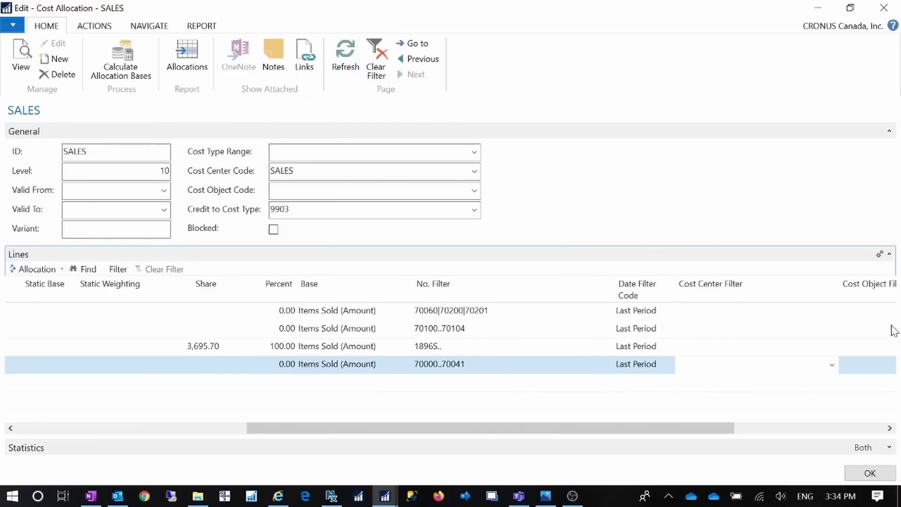
click(117, 68)
Set the first SALES line's Date Filter Code to Last Year.
click(655, 312)
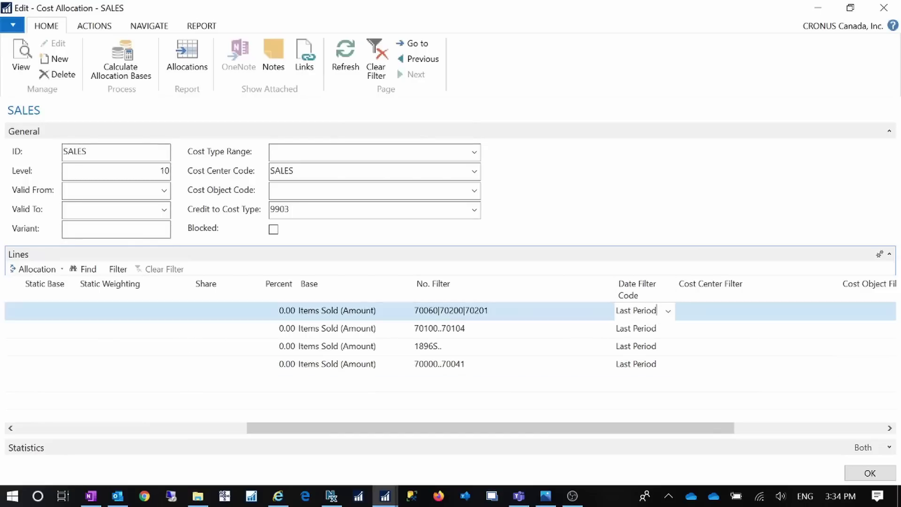
click(668, 312)
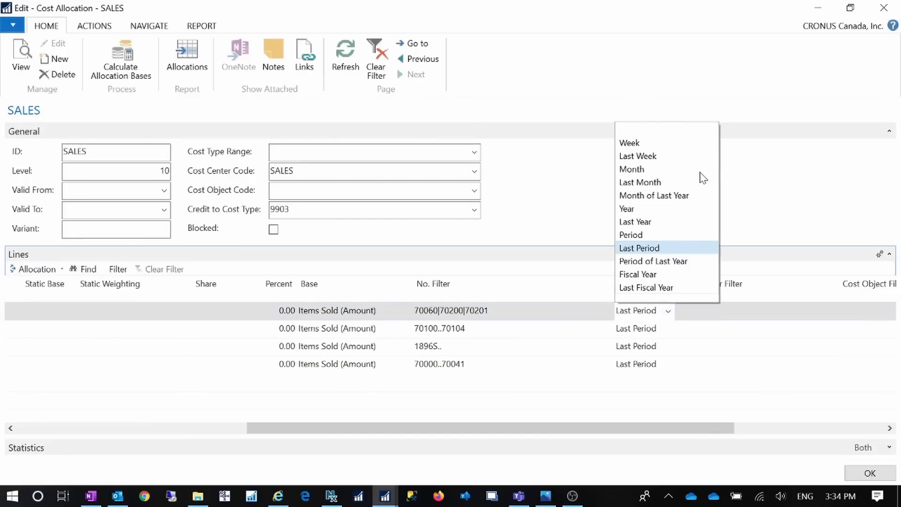
click(654, 223)
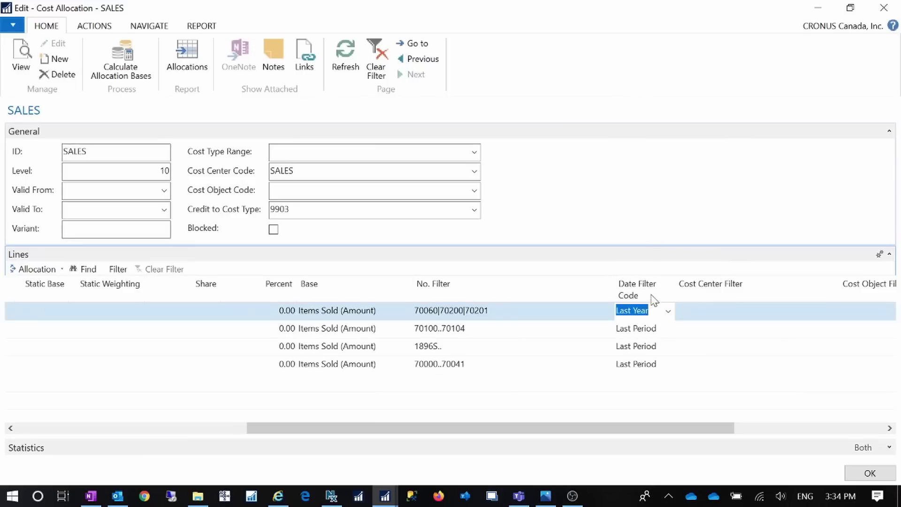
click(647, 331)
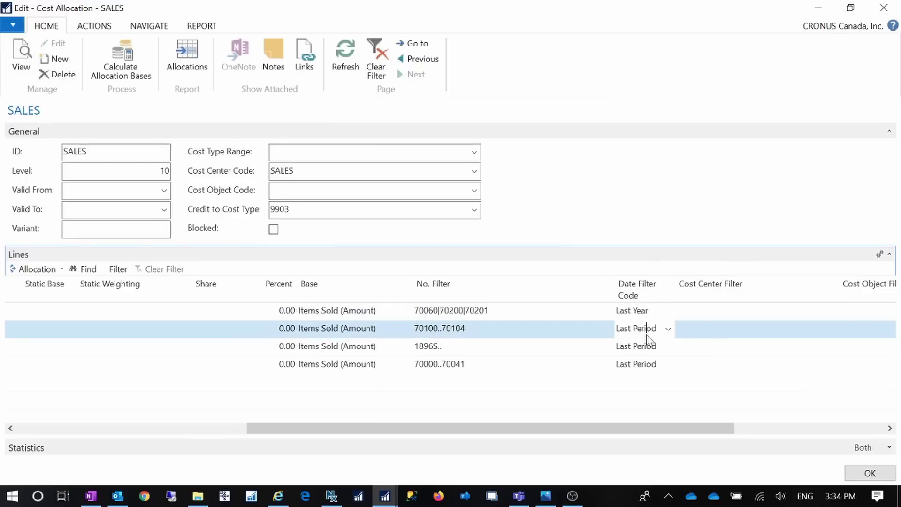
Set the Date Filter Code of all four SALES lines to Last Fiscal Year and calculate the allocation bases.
click(672, 313)
click(672, 312)
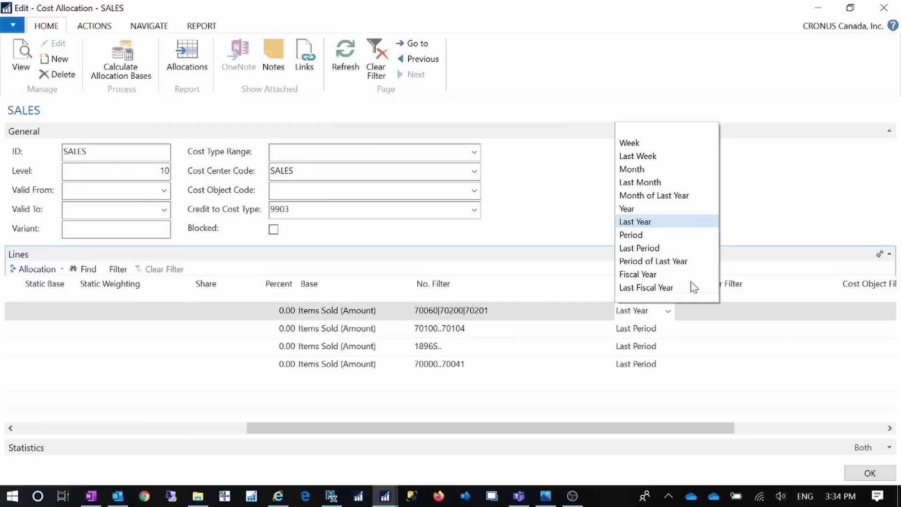
click(664, 288)
click(656, 328)
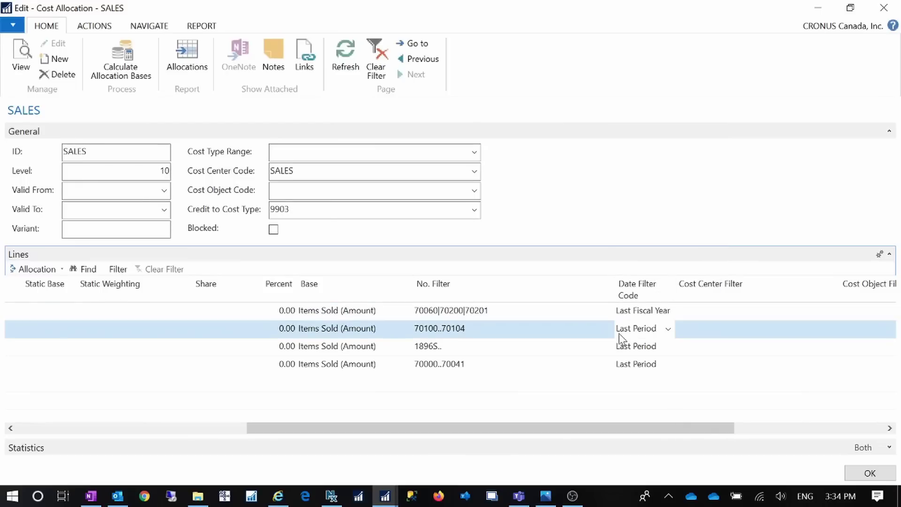
key(F8)
key(Down)
key(F8)
key(Down)
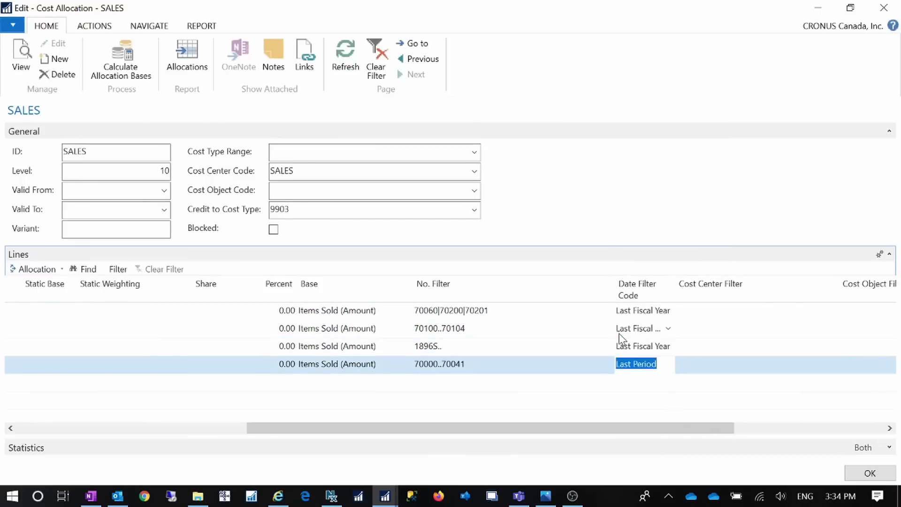
key(F8)
key(Tab)
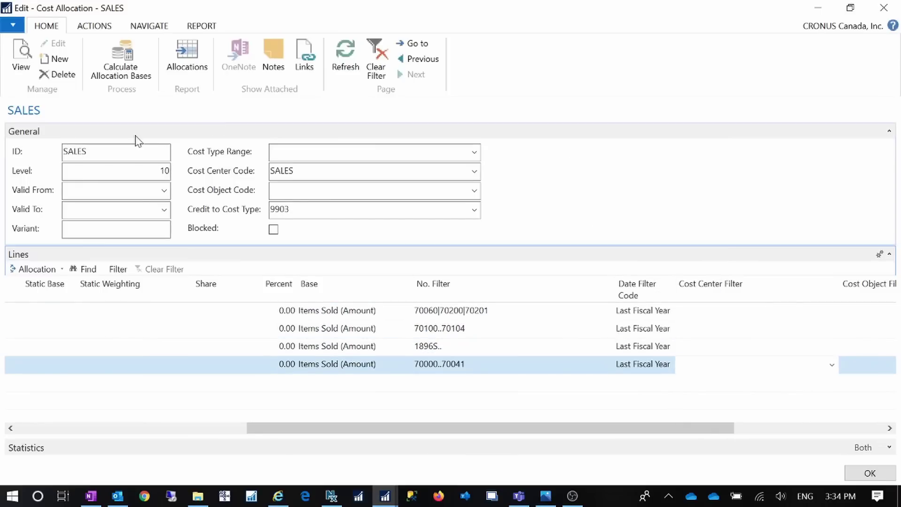
click(124, 65)
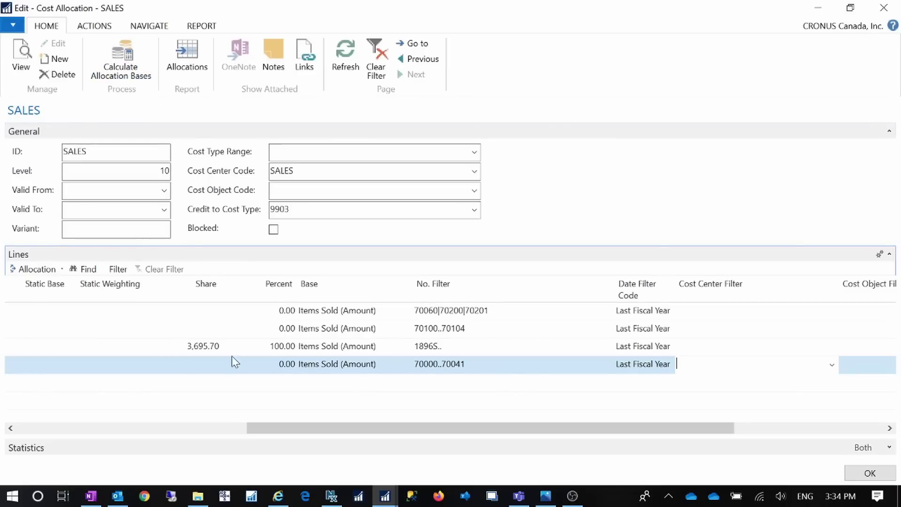
Set the Date Filter Code of all four SALES lines to Last Month and calculate the allocation bases.
click(670, 314)
click(672, 312)
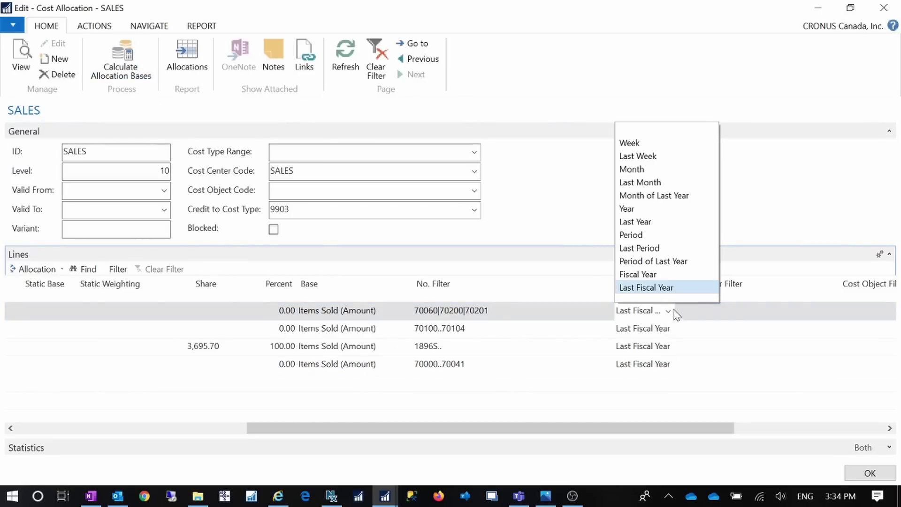
click(651, 183)
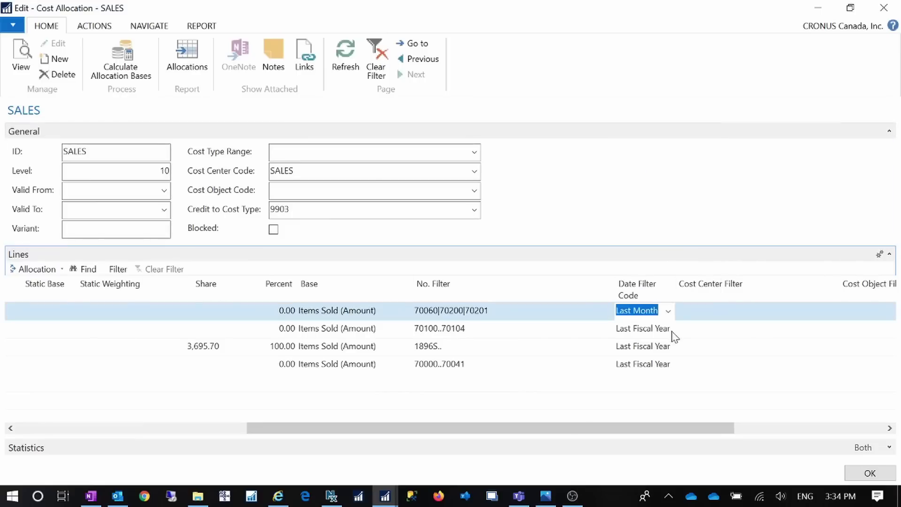
click(650, 328)
key(F8)
key(Down)
key(F8)
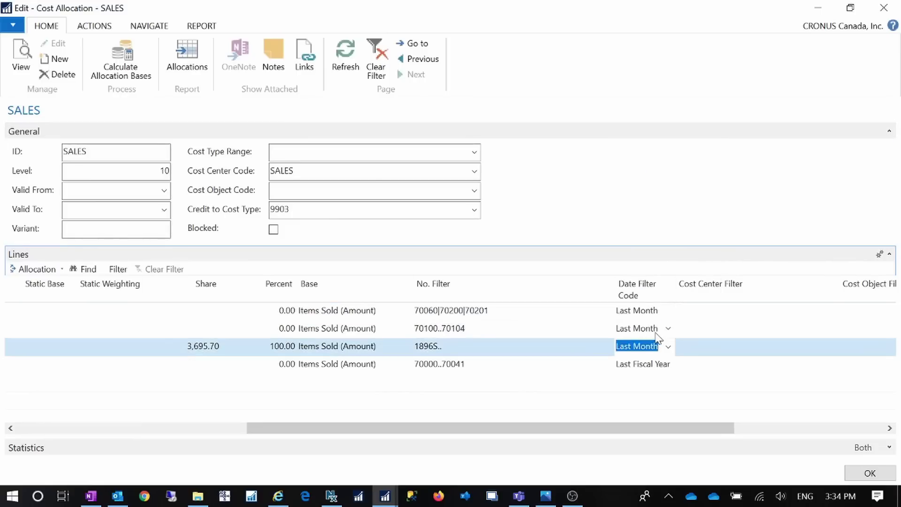
key(Down)
key(F8)
key(Tab)
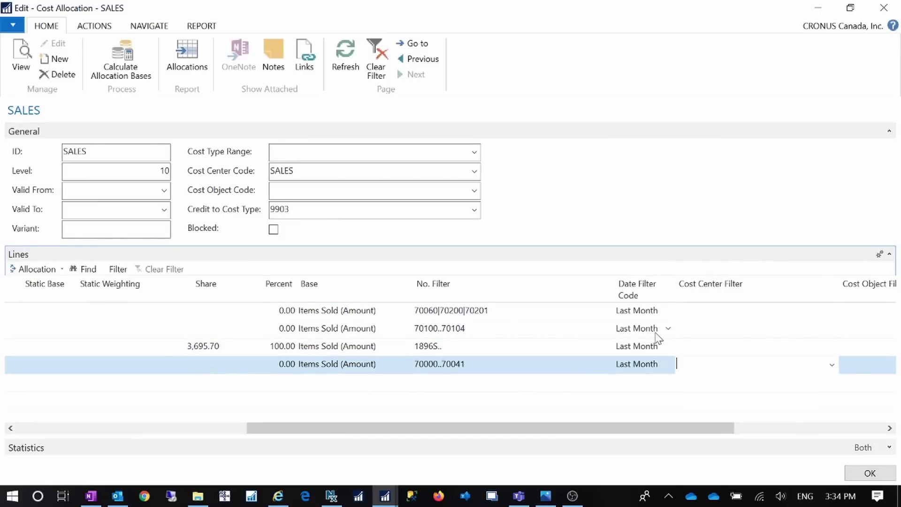
click(134, 69)
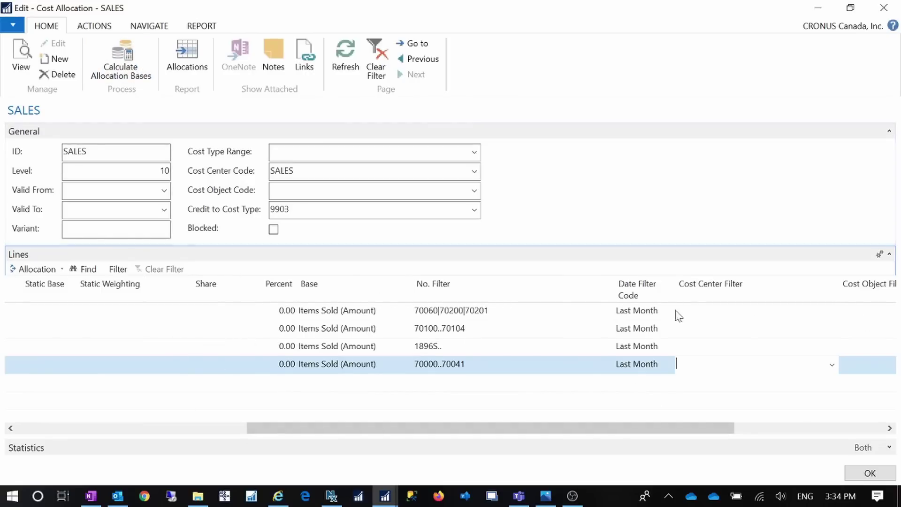
Review the Date Filter Code options on the first SALES line and close the allocation card.
click(638, 315)
click(670, 311)
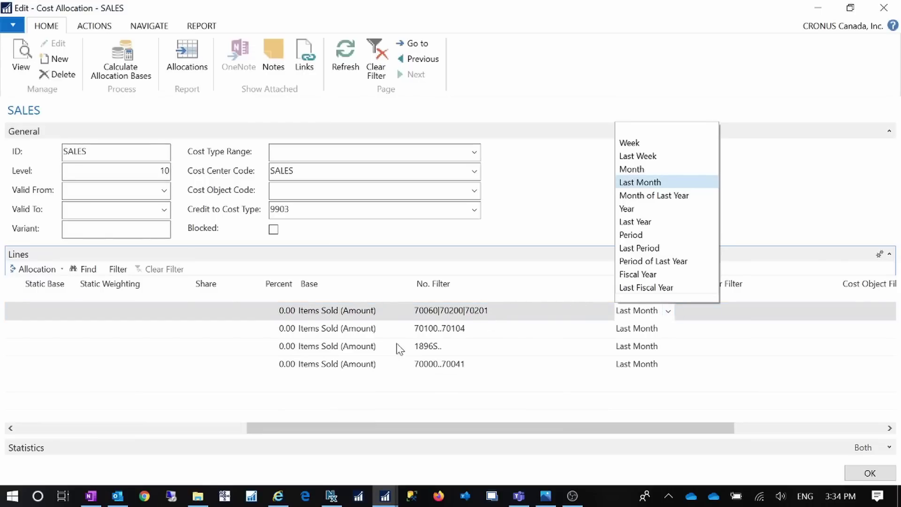
click(358, 314)
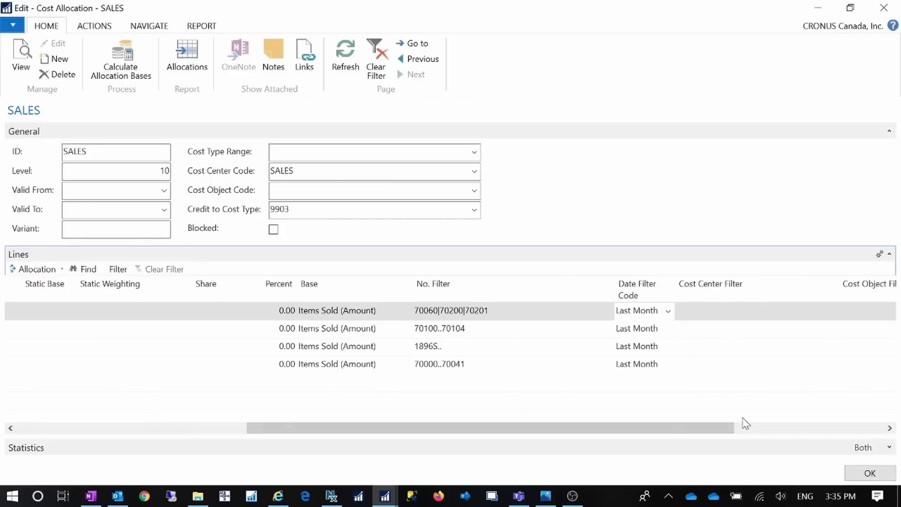
click(870, 472)
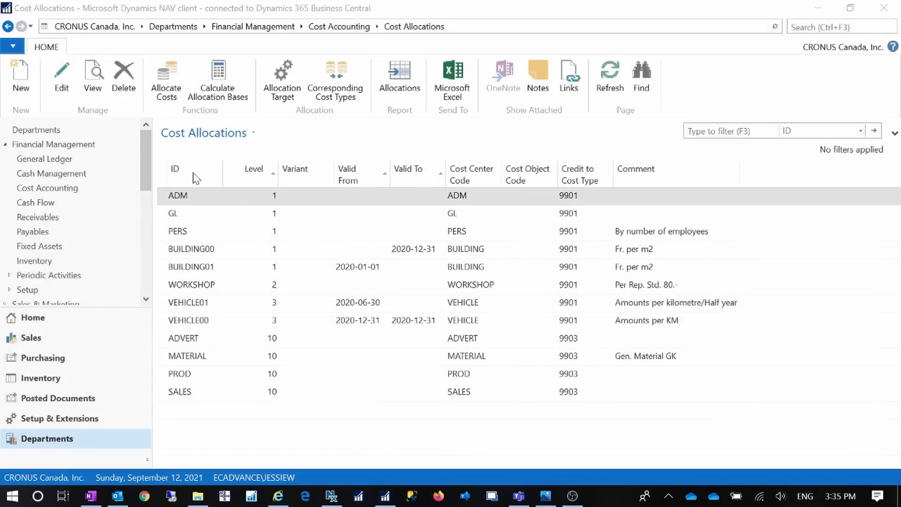
Recalculate the dynamic shares of all allocation bases from the Cost Allocations list.
click(210, 216)
click(217, 85)
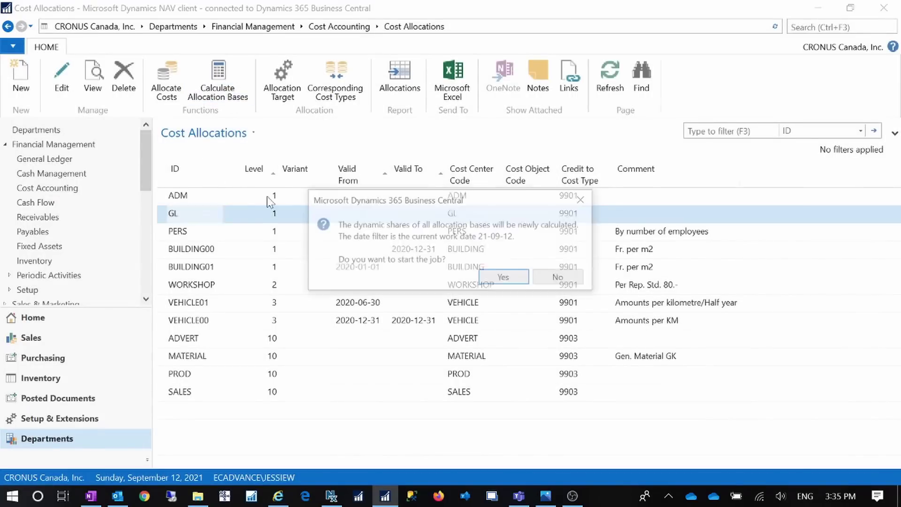
click(505, 276)
key(Return)
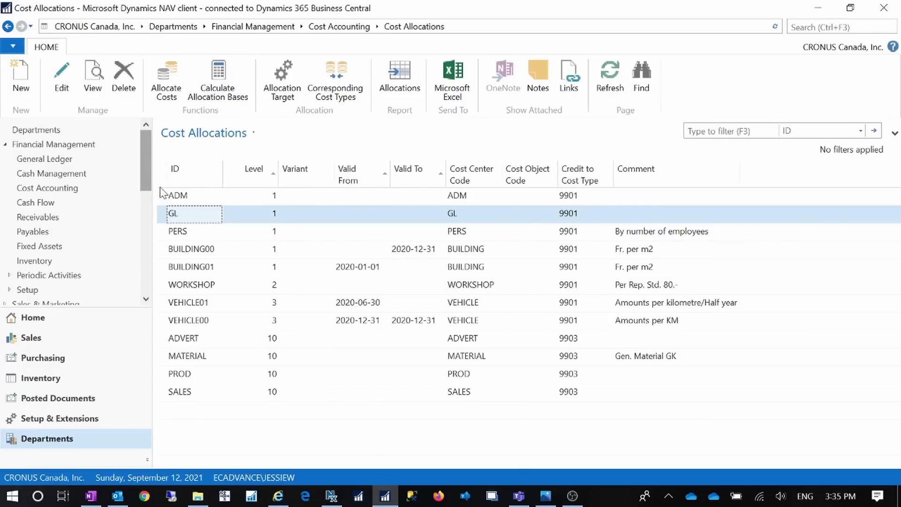
key(ctrl+a)
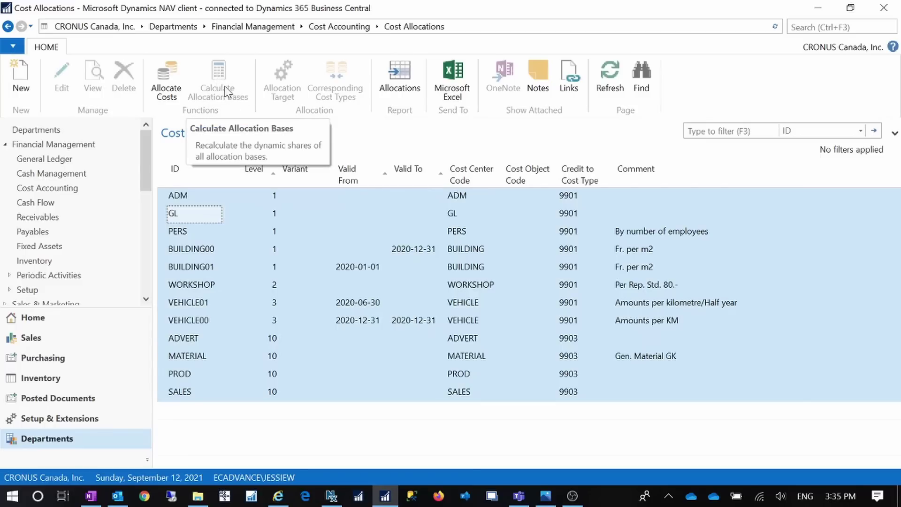
click(204, 252)
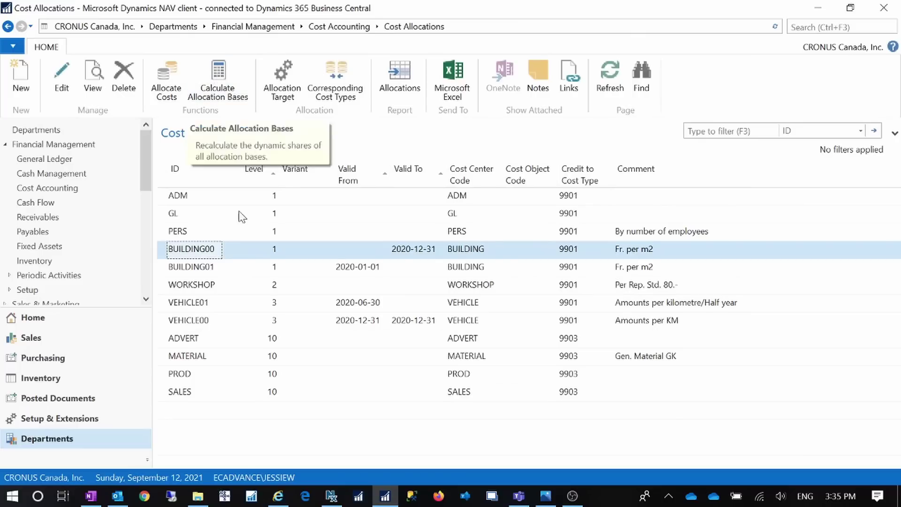
click(208, 214)
shift+click(201, 233)
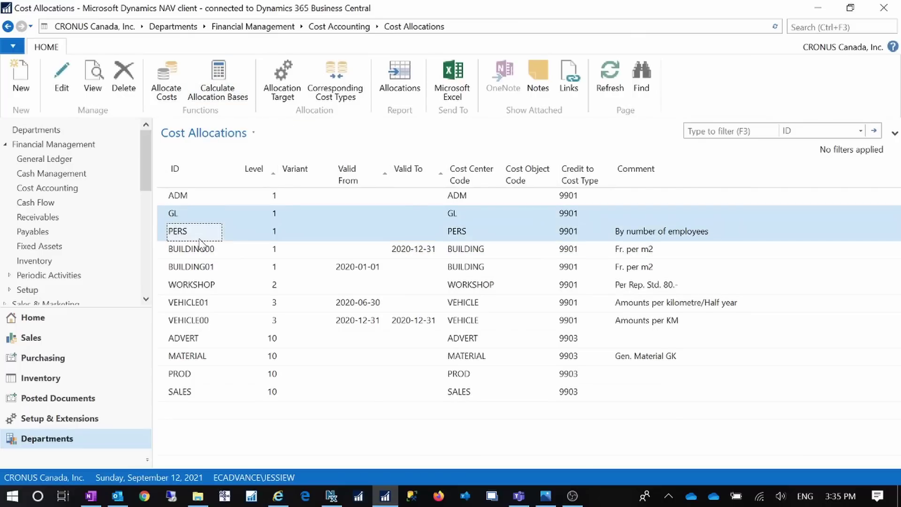
click(201, 232)
click(219, 210)
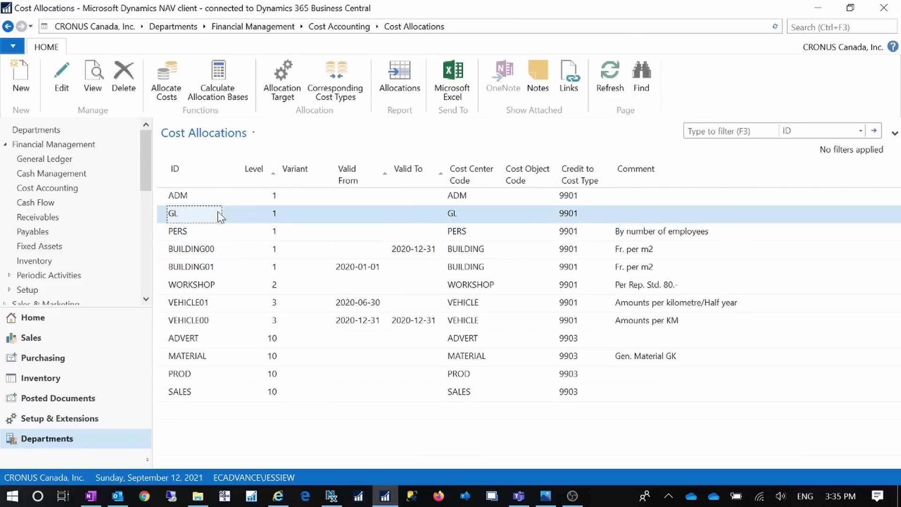
Sort the cost allocations by ID and allocate actual costs for levels 1 to 99 with allocation date 2021-09-12.
click(208, 185)
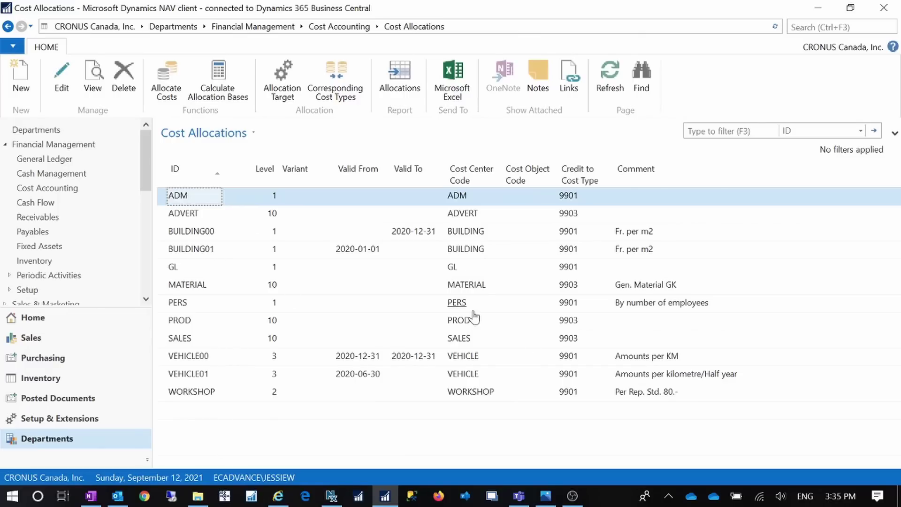
click(169, 90)
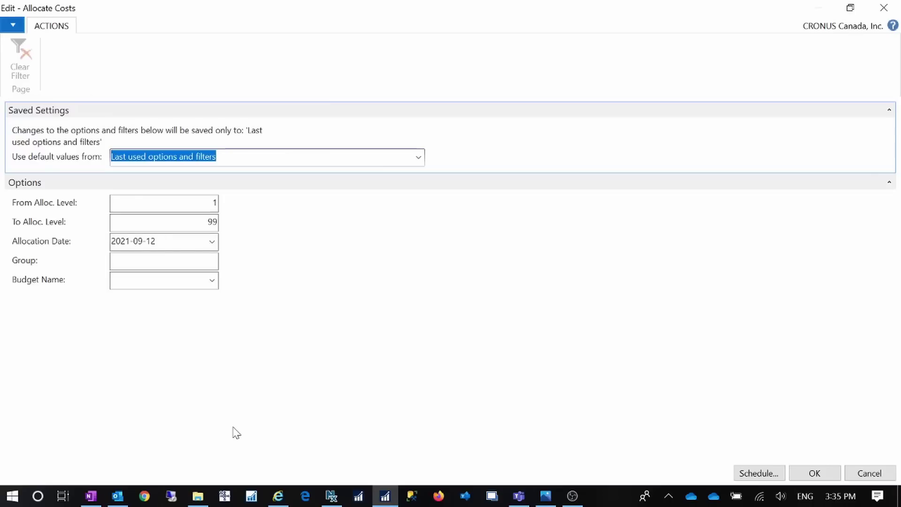
double_click(312, 8)
drag(388, 282, 460, 228)
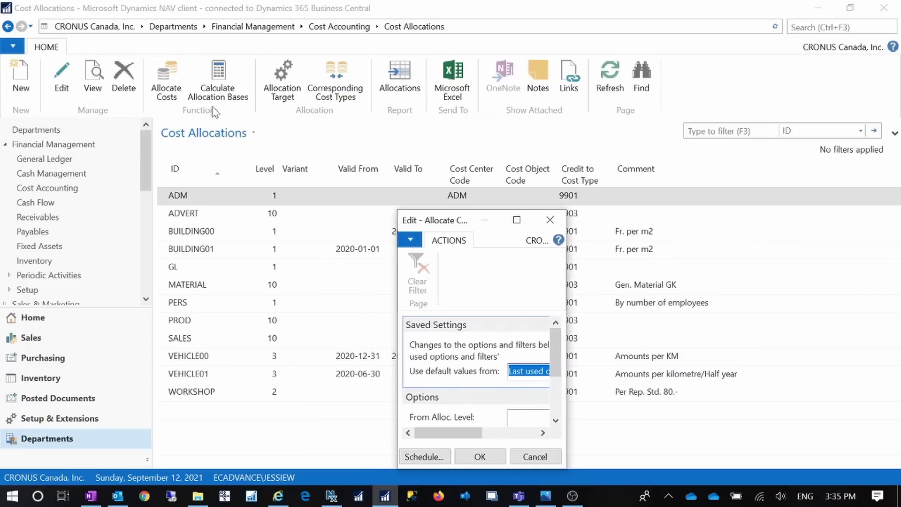
drag(435, 220, 317, 81)
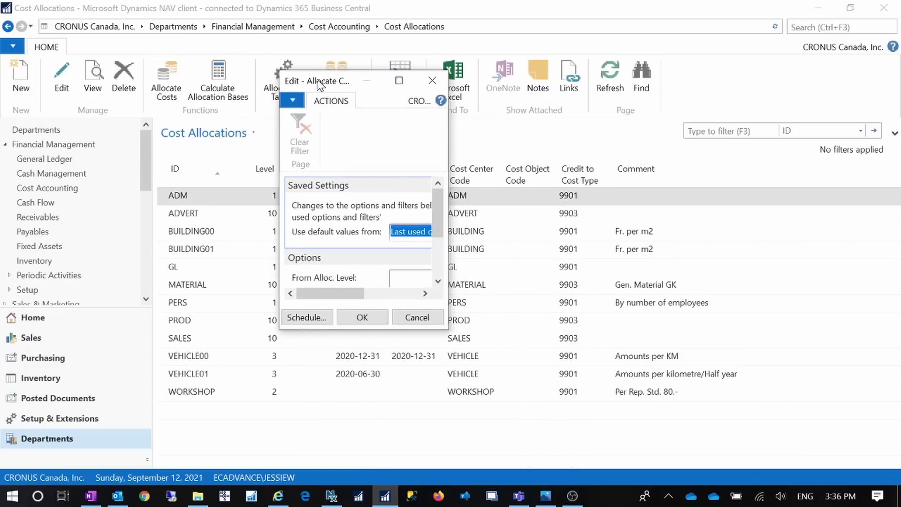
click(396, 82)
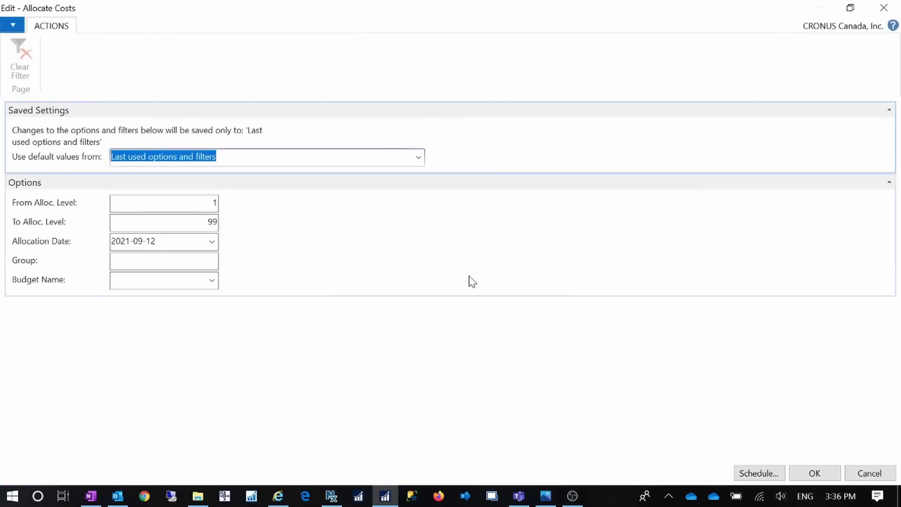
click(817, 474)
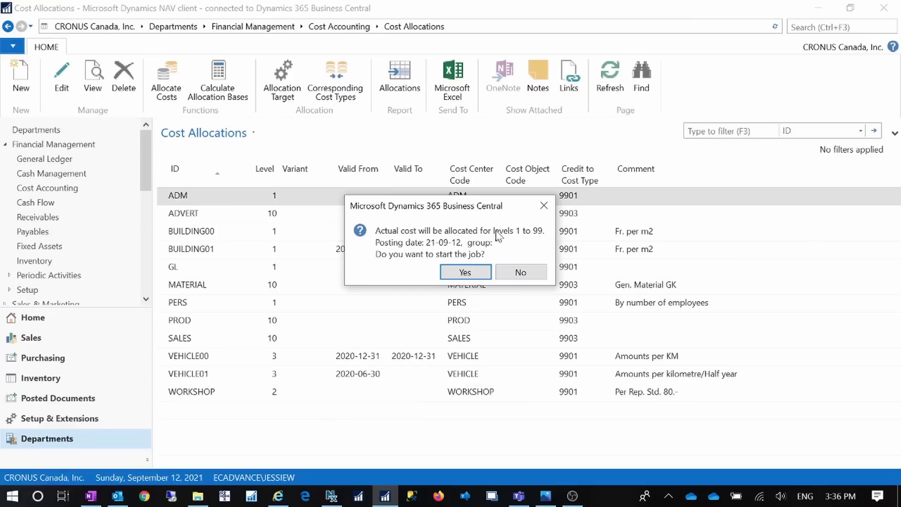
click(464, 272)
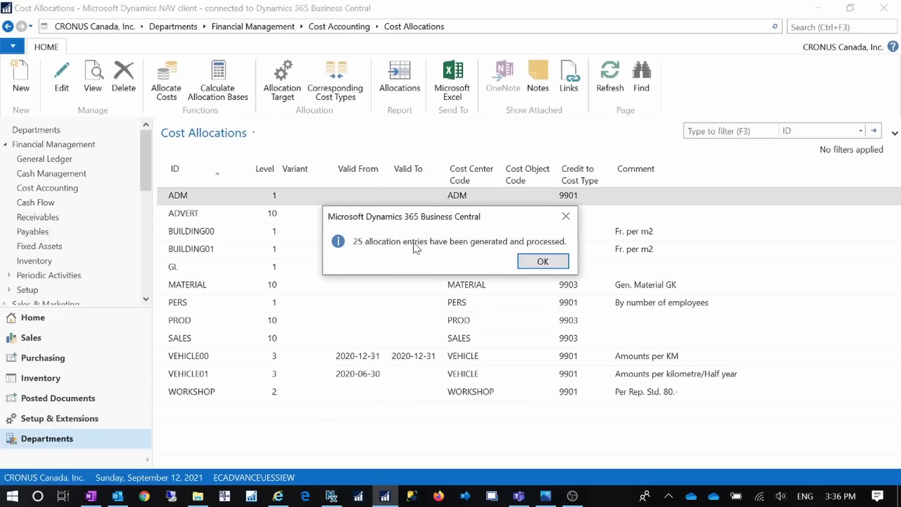
click(539, 261)
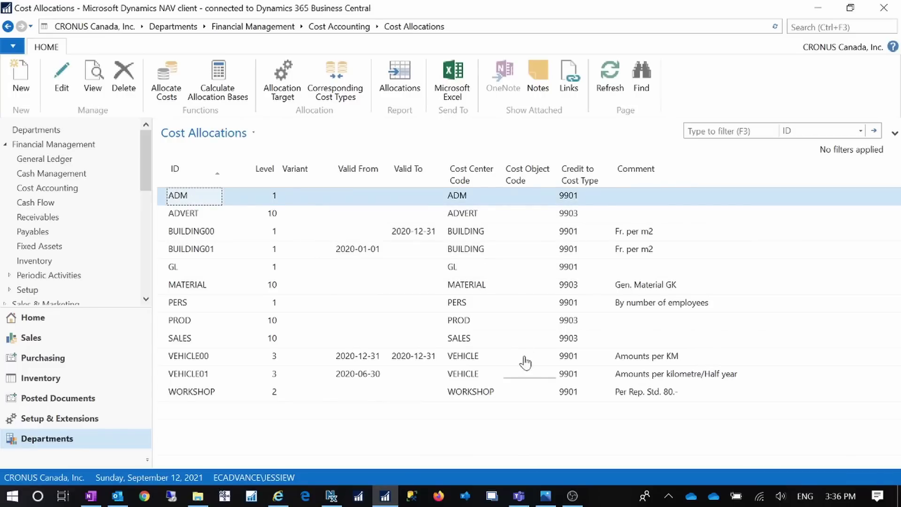
Preview the Cost Allocations report without filters, examine the sources, targets, bases and shares, and close the preview.
click(400, 77)
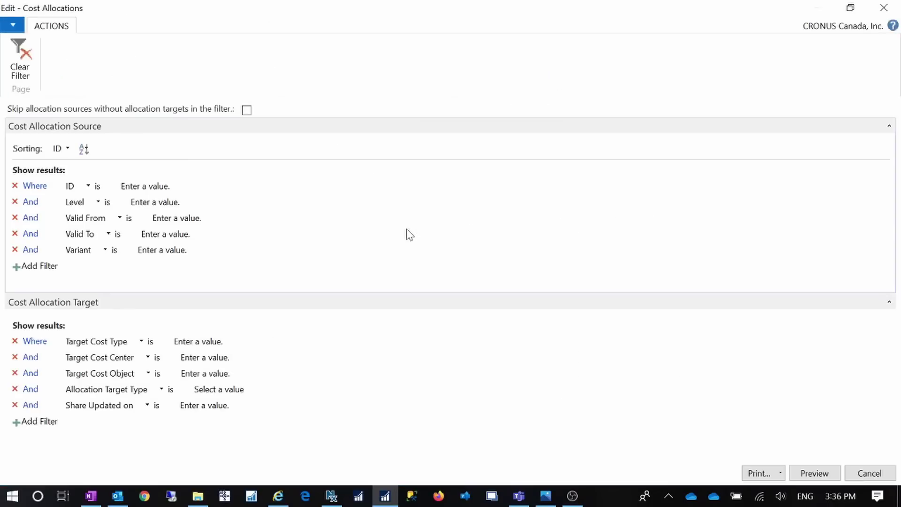
click(813, 475)
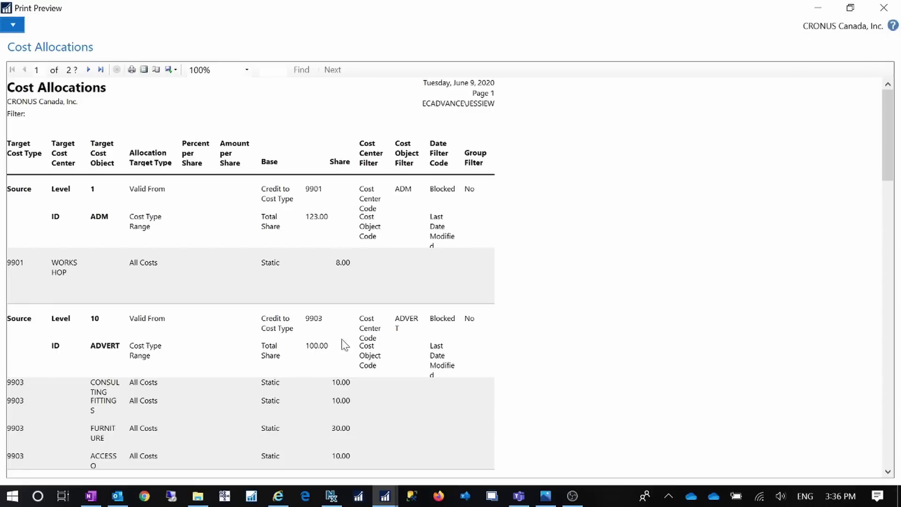
scroll(473, 345, down, 3)
scroll(476, 344, up, 2)
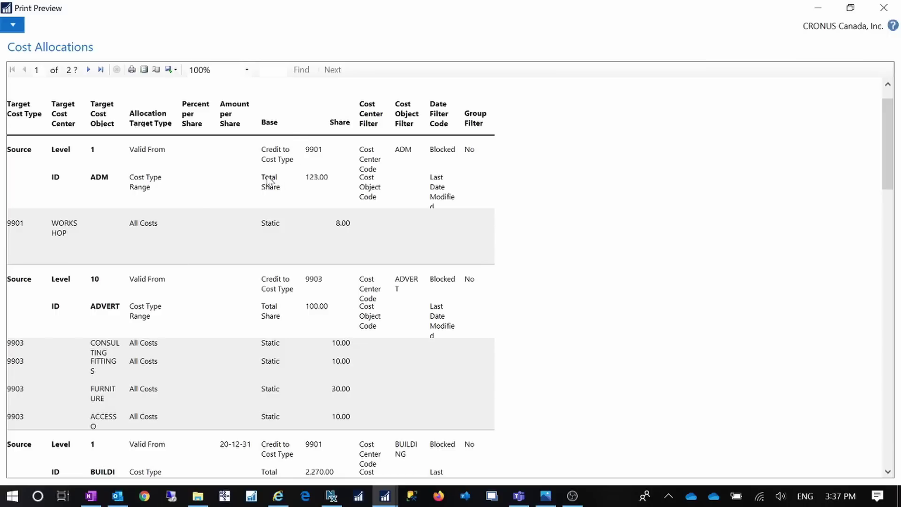
scroll(382, 334, down, 4)
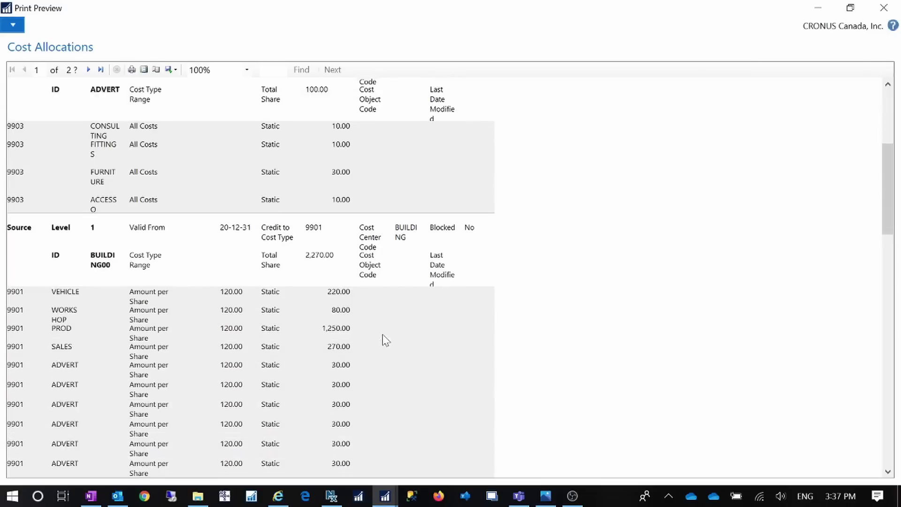
scroll(382, 334, down, 3)
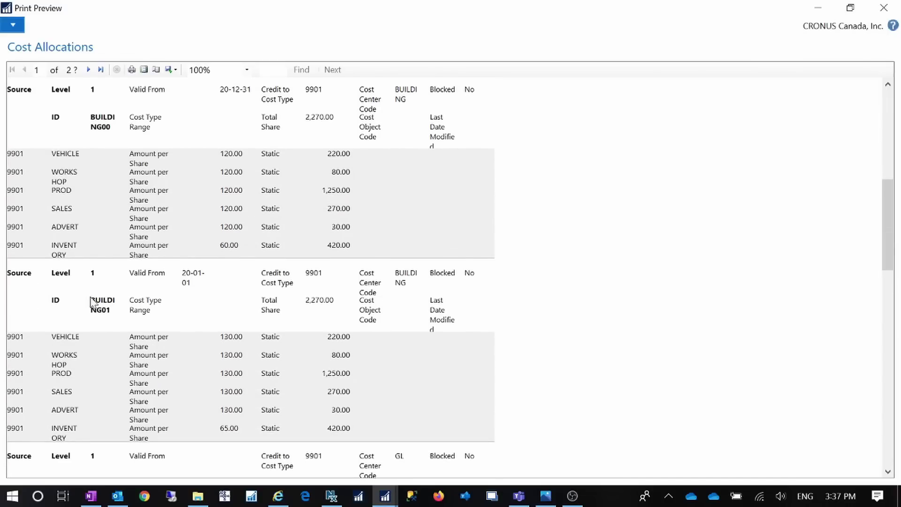
scroll(207, 298, down, 3)
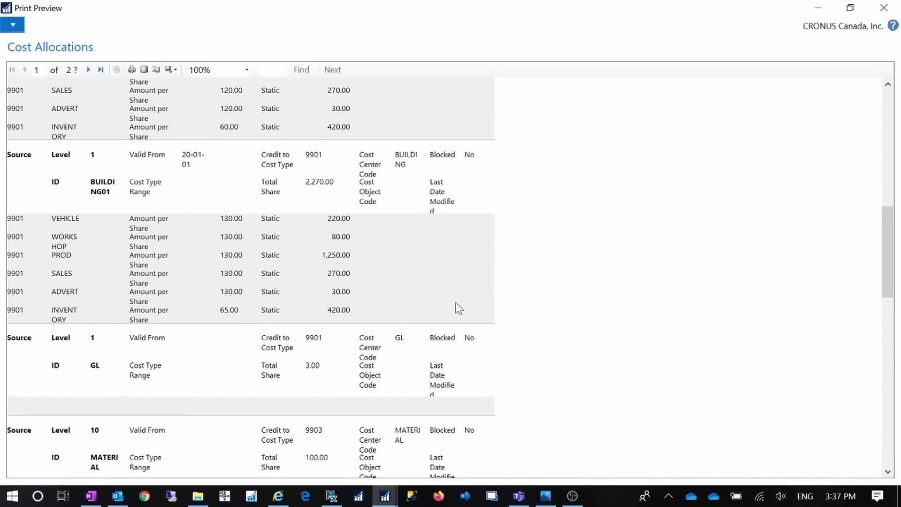
scroll(457, 308, down, 10)
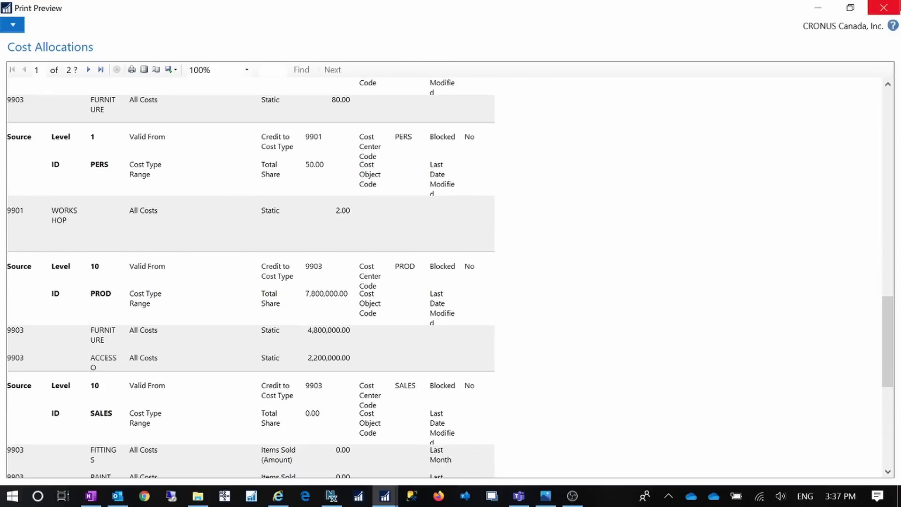
click(885, 7)
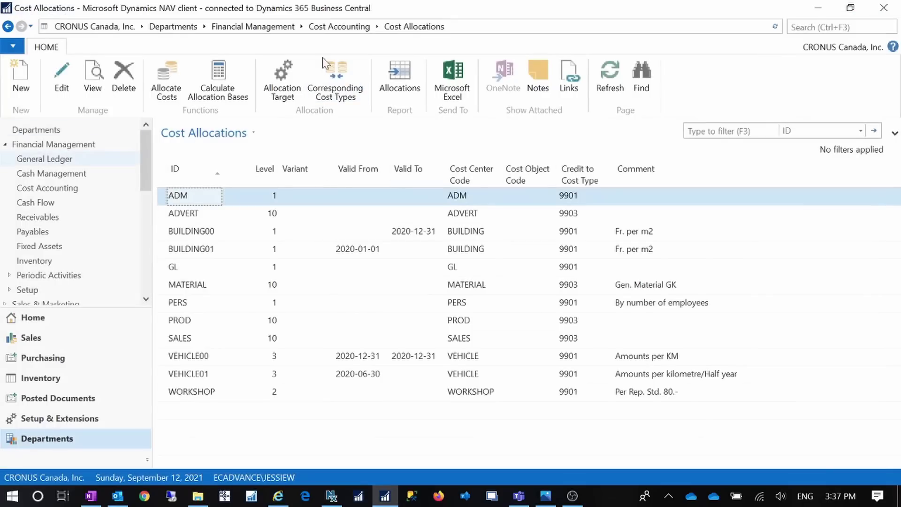
Go to the Cost Registers in Cost Accounting and examine the sources, levels and posting dates of the registered allocations.
click(339, 27)
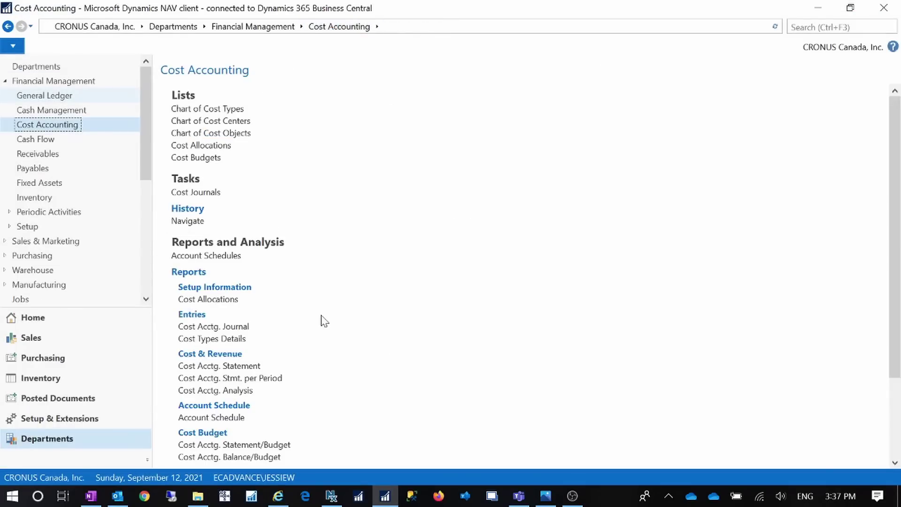
scroll(312, 360, down, 3)
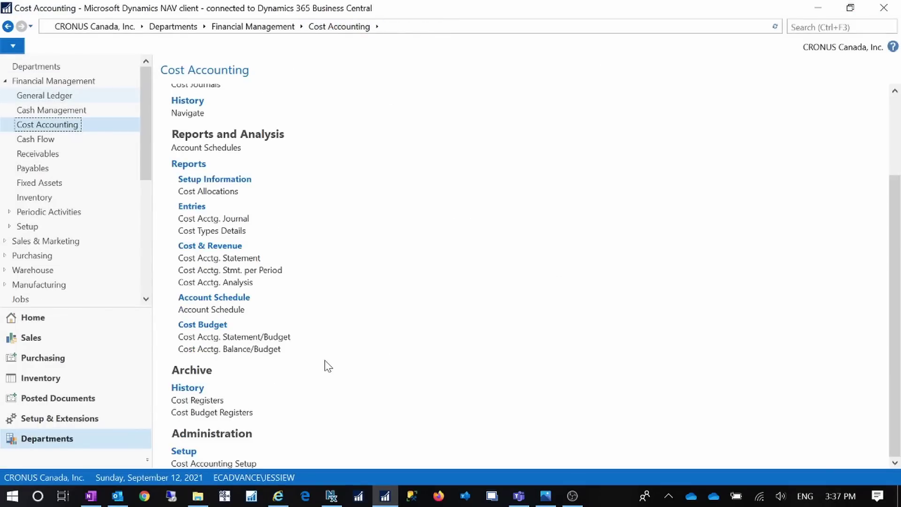
click(190, 400)
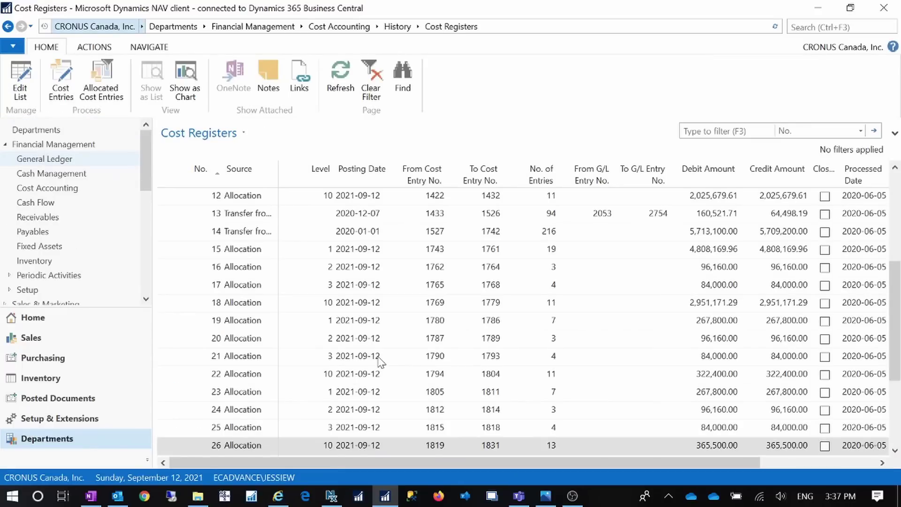
scroll(380, 361, up, 4)
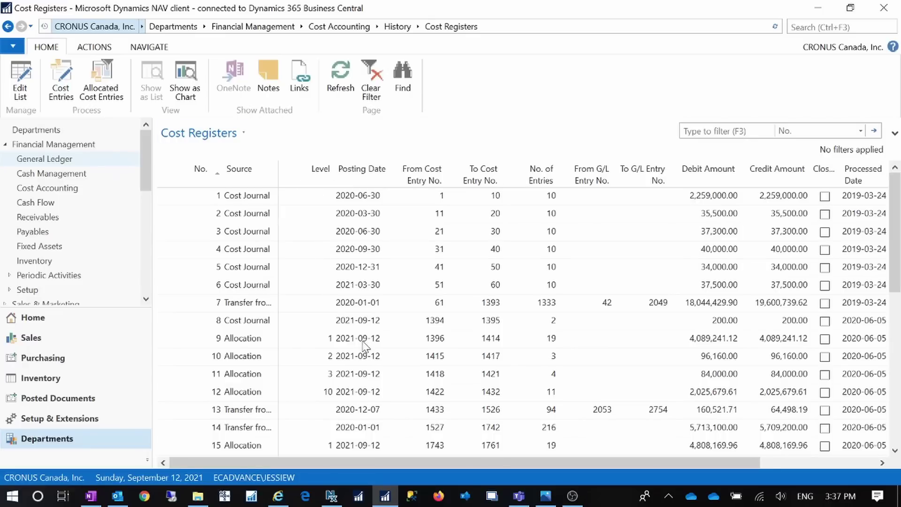
scroll(353, 346, down, 6)
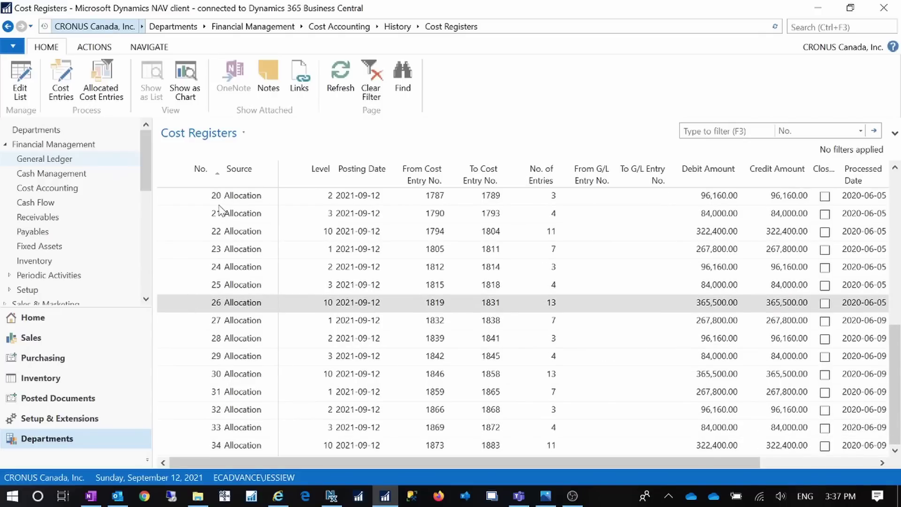
Sort the cost registers by descending number and open the cost entries of register 34, sorted by cost center code.
click(207, 175)
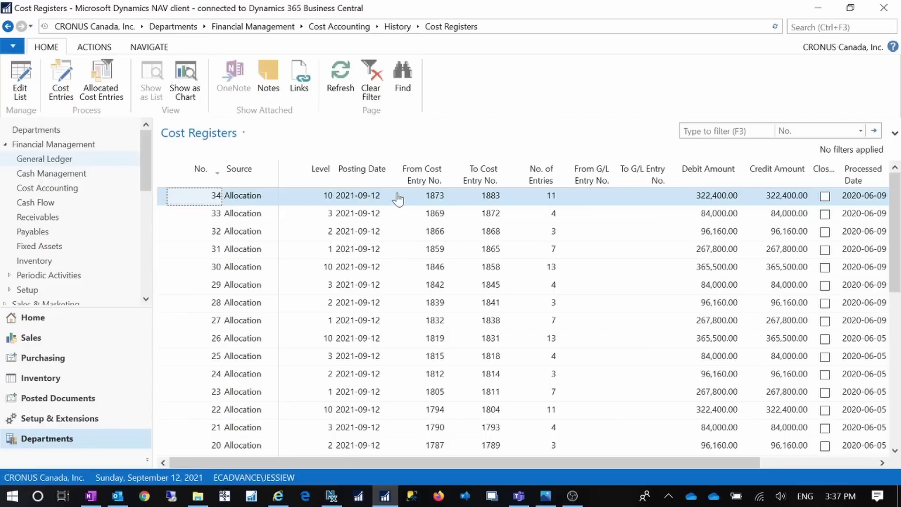
click(61, 82)
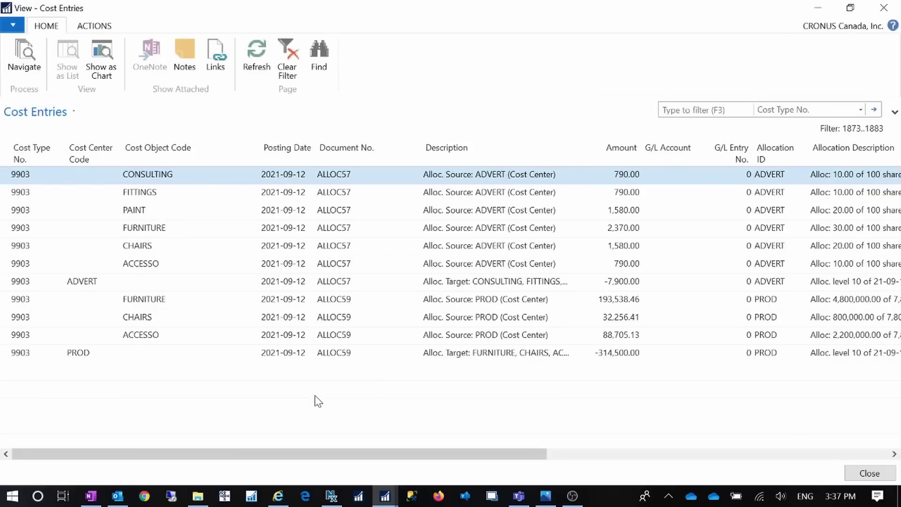
click(90, 154)
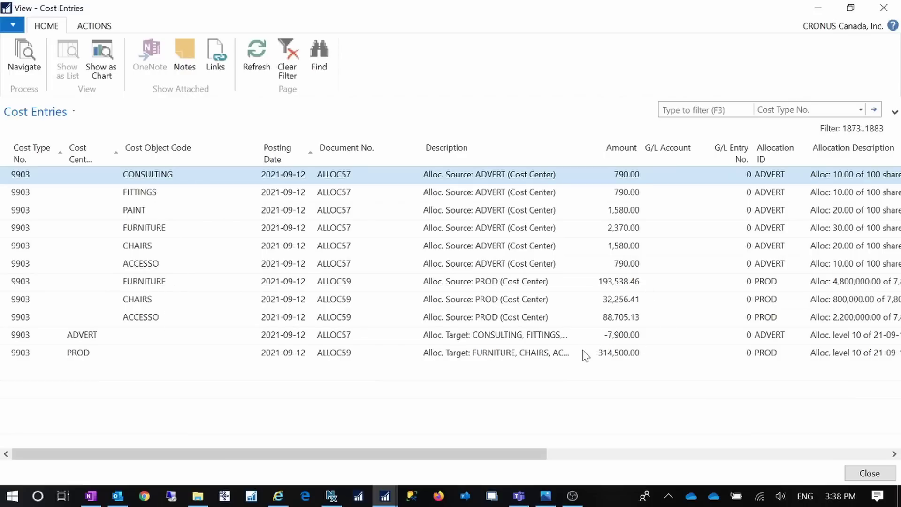
Compare the negative ADVERT and PROD cost center entries with the positive cost object entries, and close the cost entries.
shift+click(66, 336)
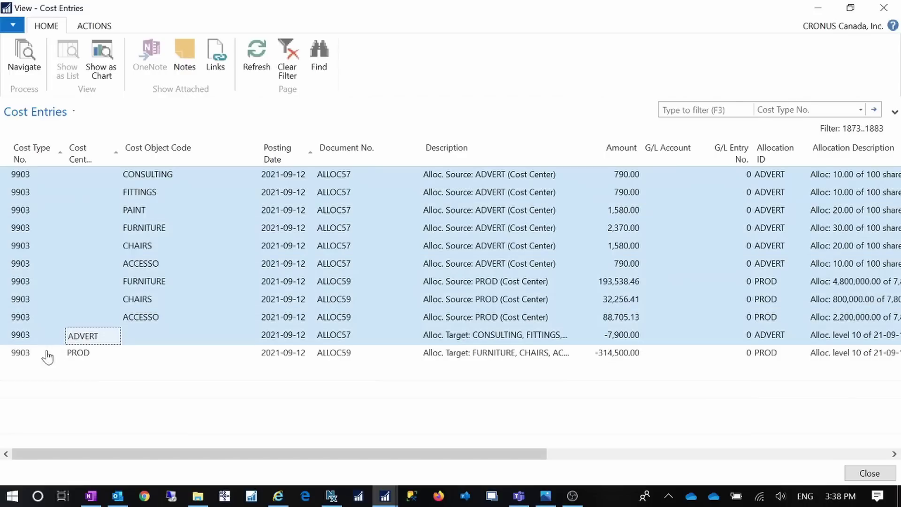
click(41, 336)
shift+click(40, 354)
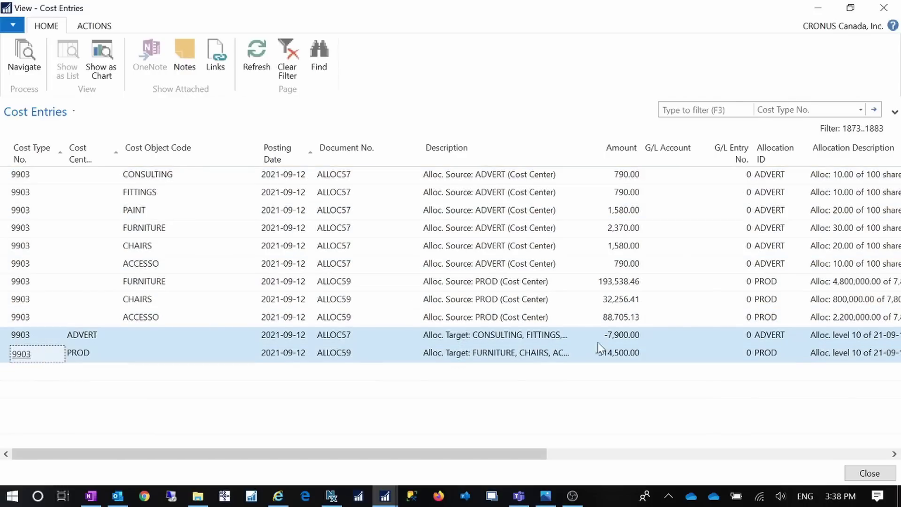
click(629, 318)
shift+click(600, 180)
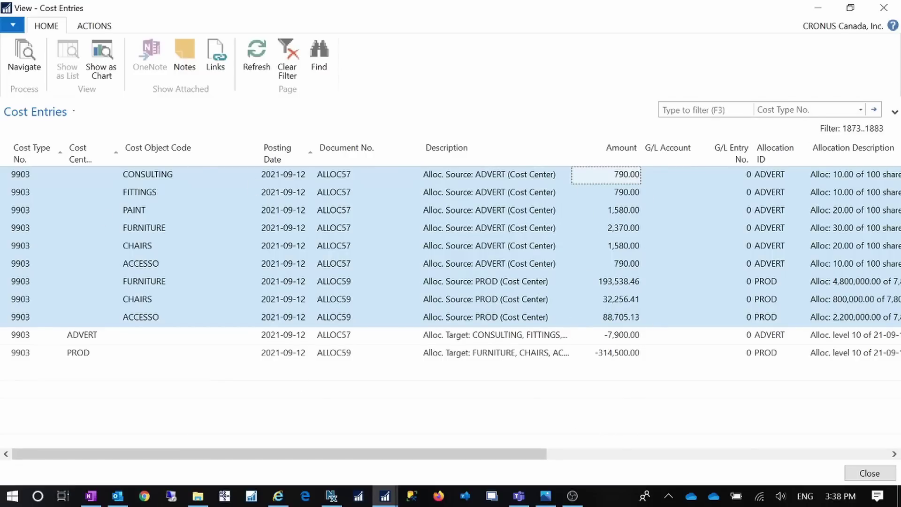
click(869, 474)
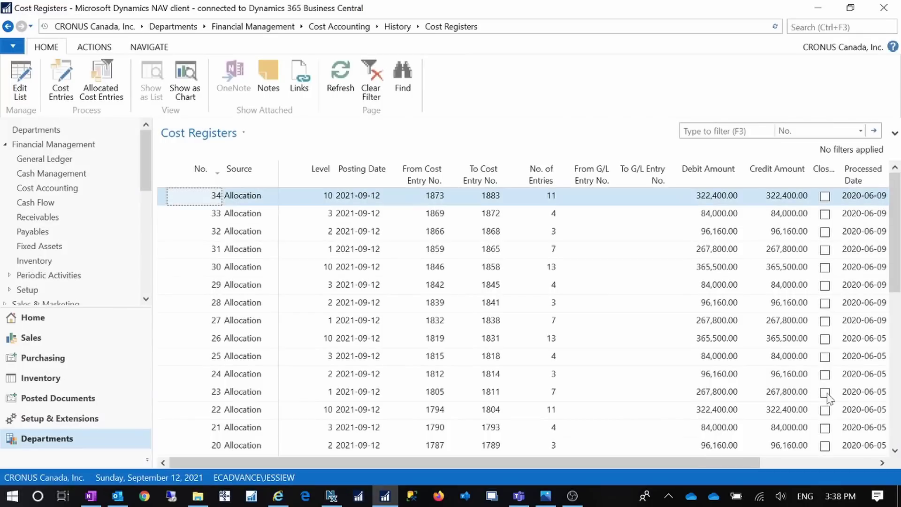
Go to the Account Schedules in Cost Accounting and open the M-INCOME schedule for editing without making a copy.
click(339, 27)
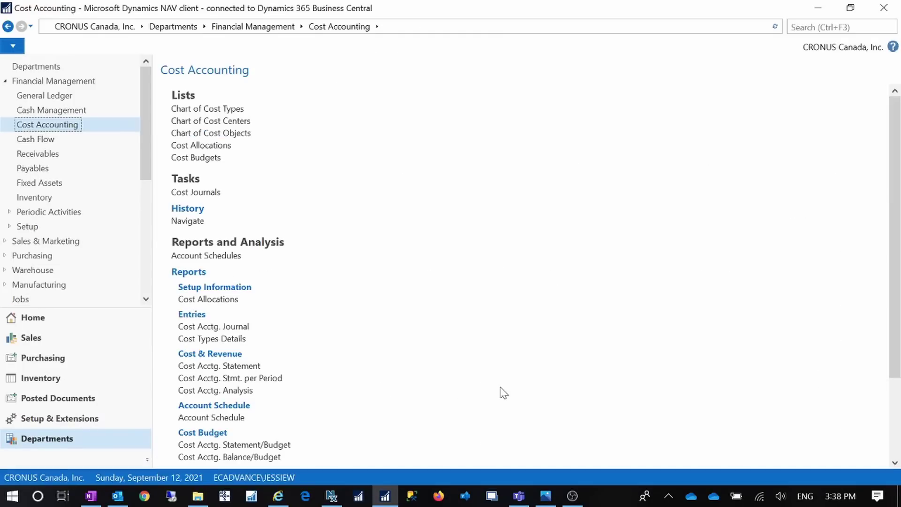
scroll(437, 357, down, 2)
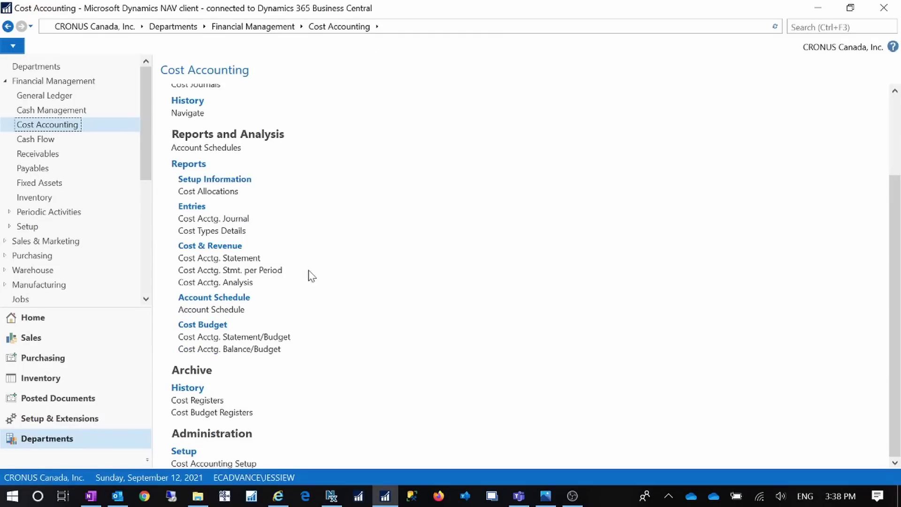
click(209, 149)
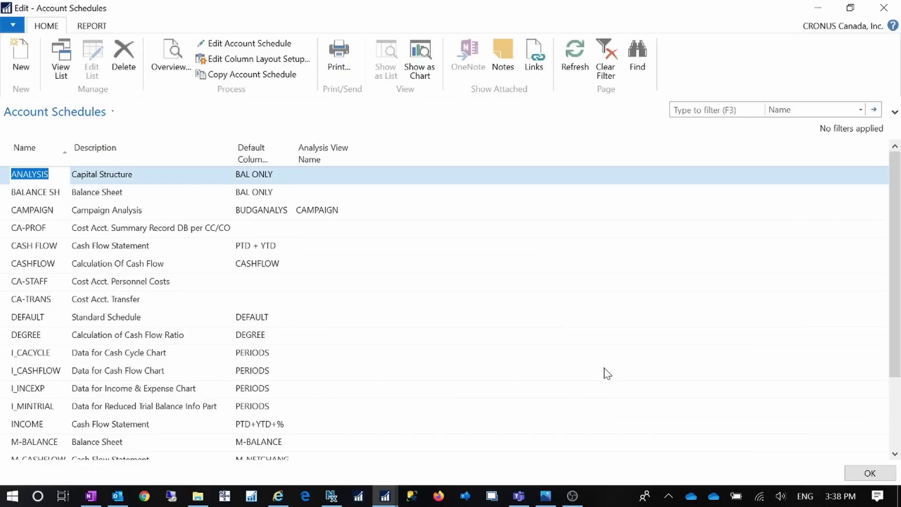
scroll(607, 373, down, 2)
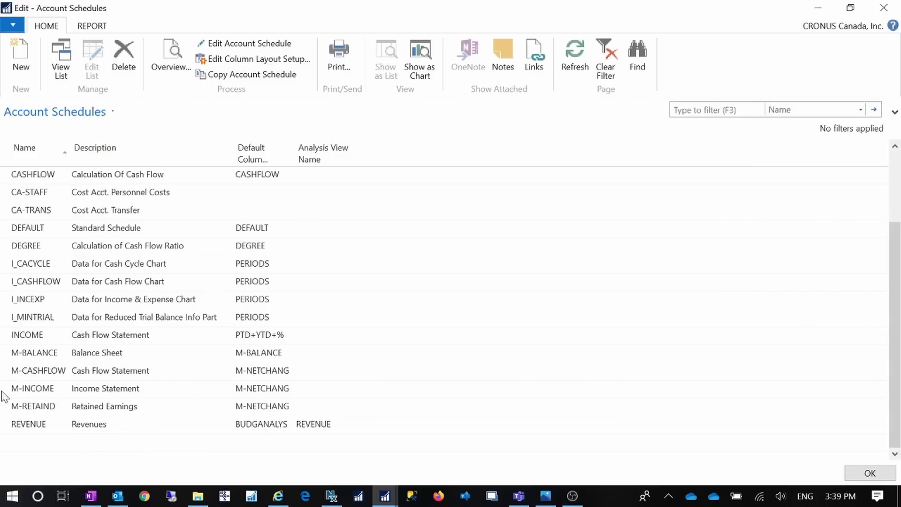
click(8, 391)
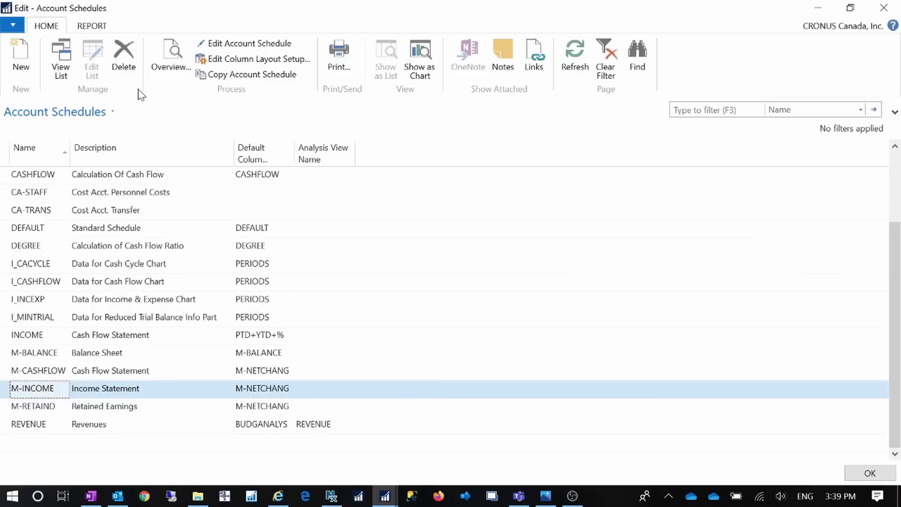
click(261, 47)
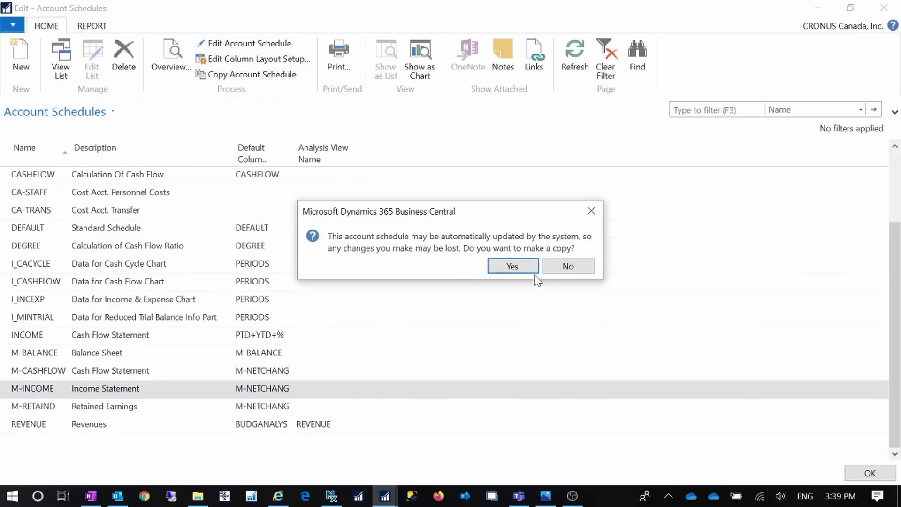
click(566, 268)
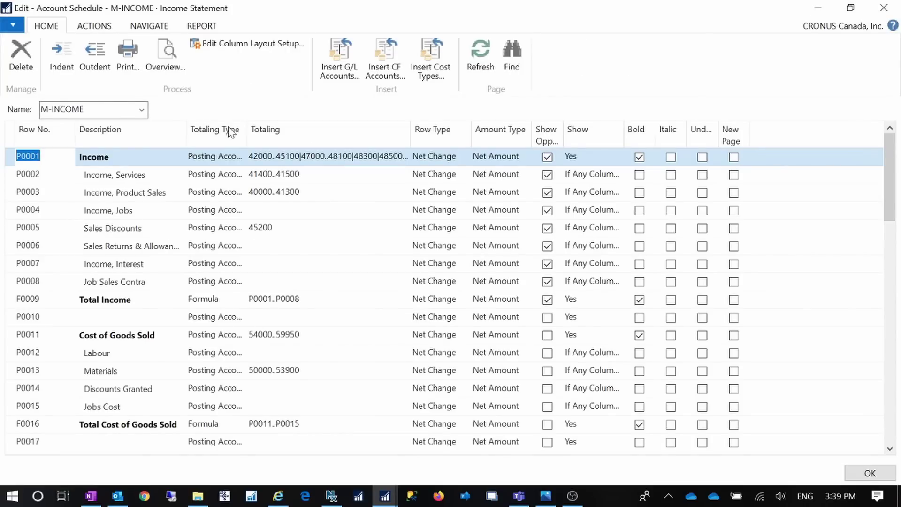
Widen the Totaling Type column and set the totaling type of Income, Services (row P0002) to Cost Type.
mouse_move(258, 134)
drag(247, 129, 308, 128)
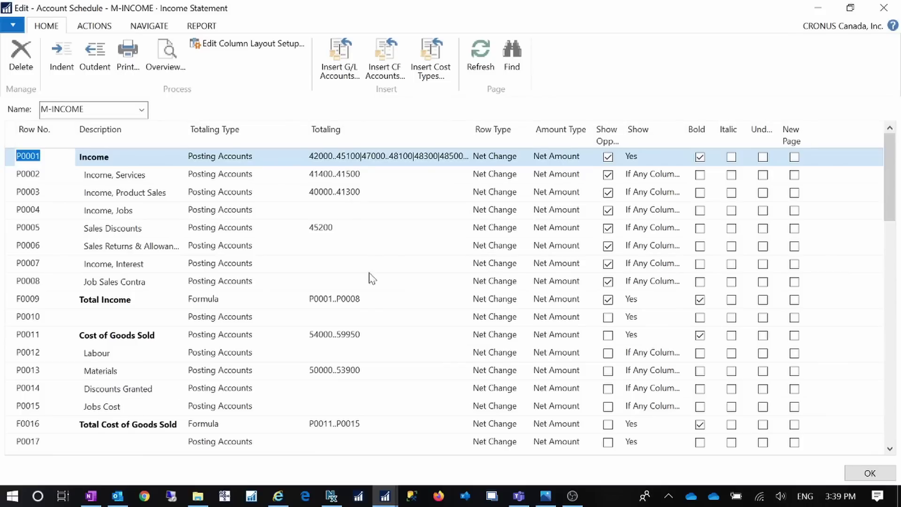
click(256, 175)
click(273, 158)
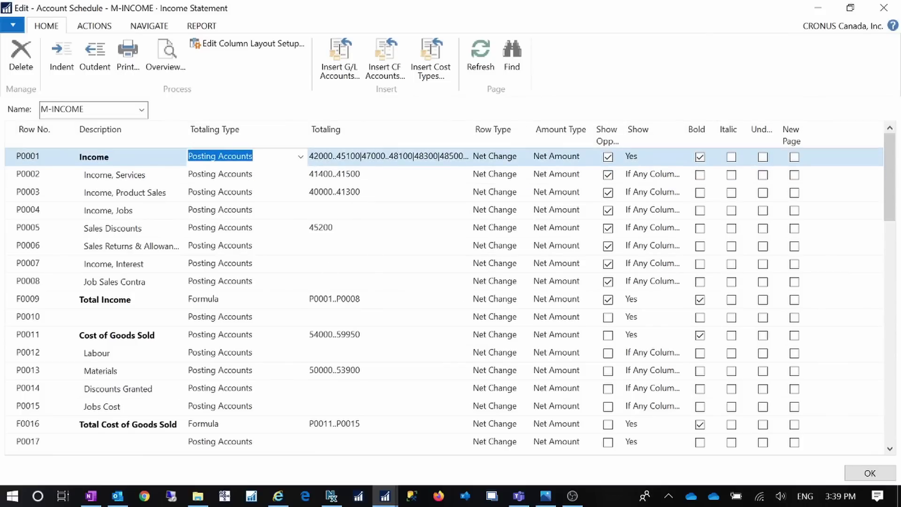
click(268, 174)
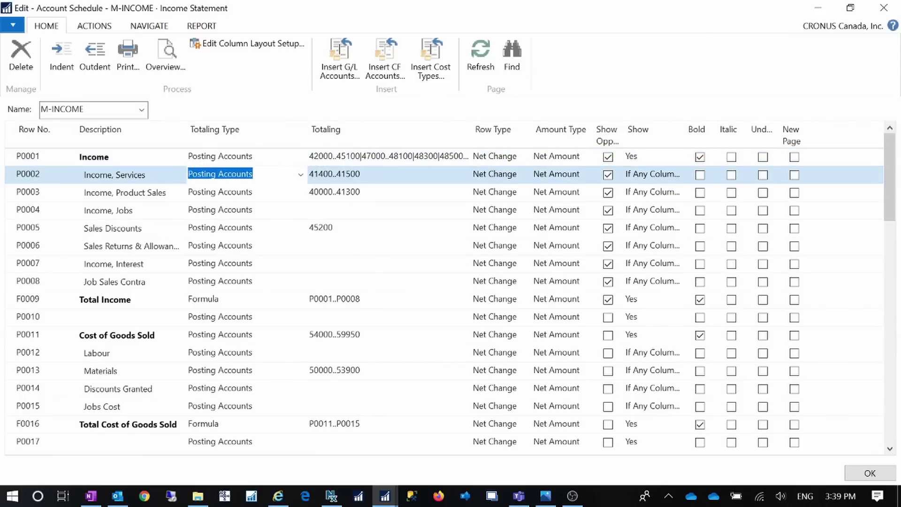
click(299, 175)
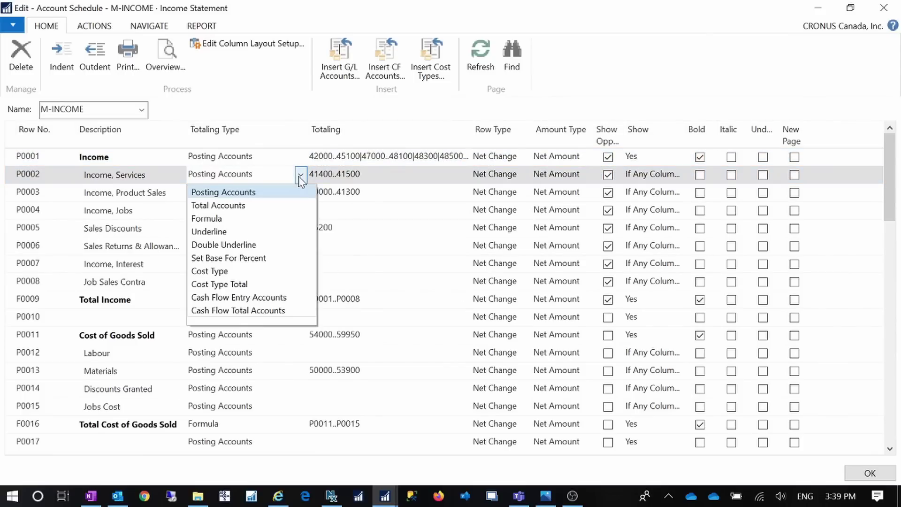
click(230, 271)
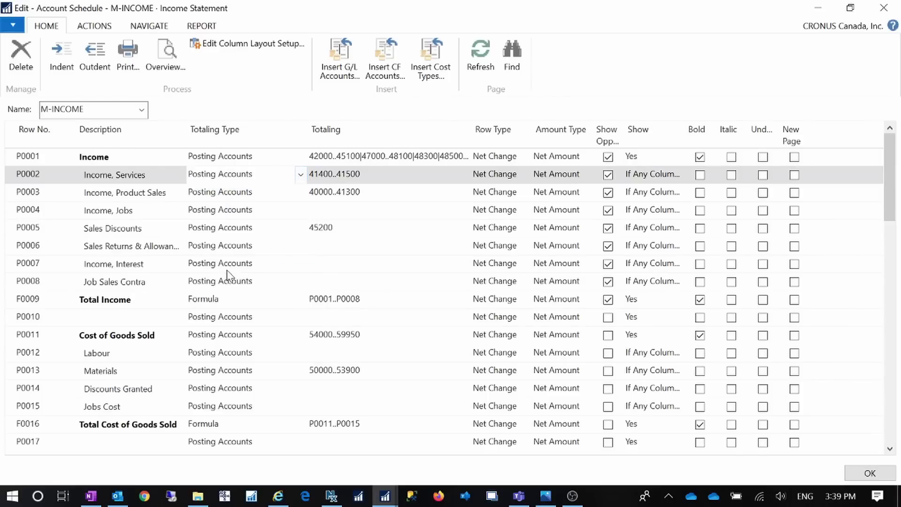
Set the totaling type of Income, Product Sales, Income, Jobs and Sales Discounts to Cost Type, and close the account schedules.
click(254, 191)
click(300, 193)
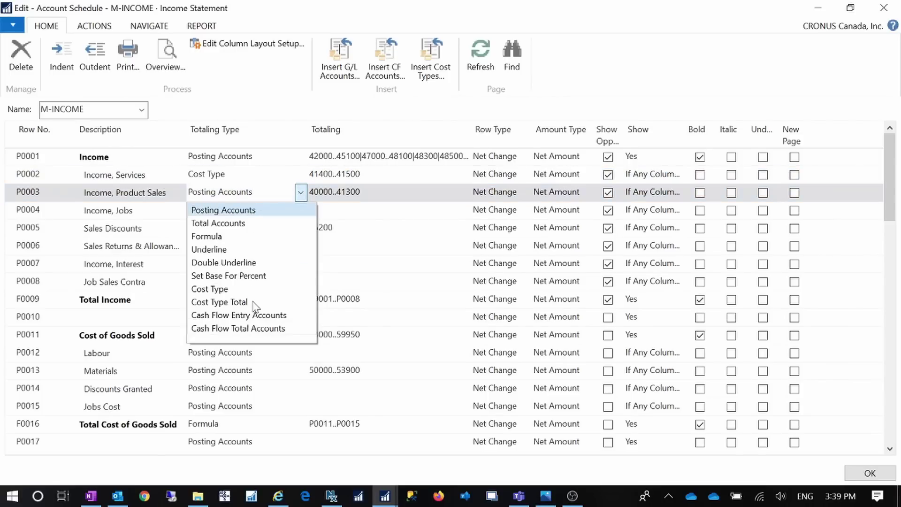
click(226, 288)
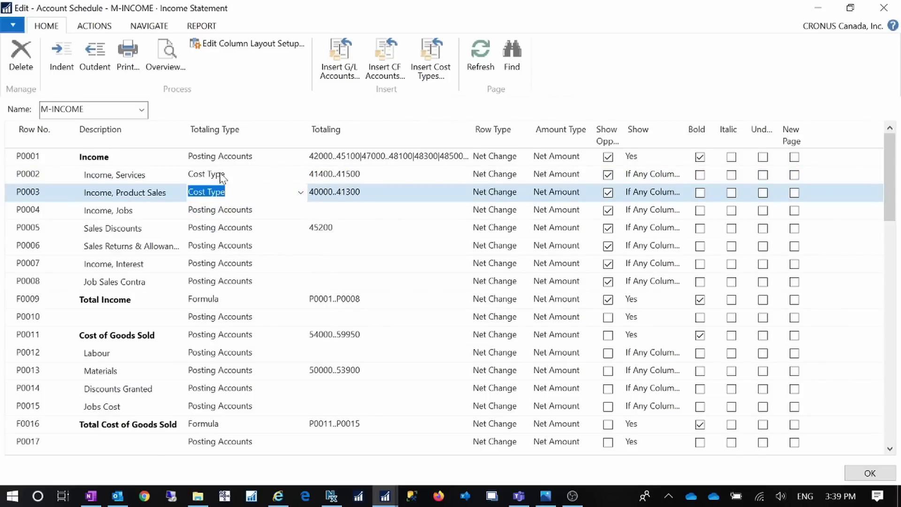
click(276, 215)
click(300, 210)
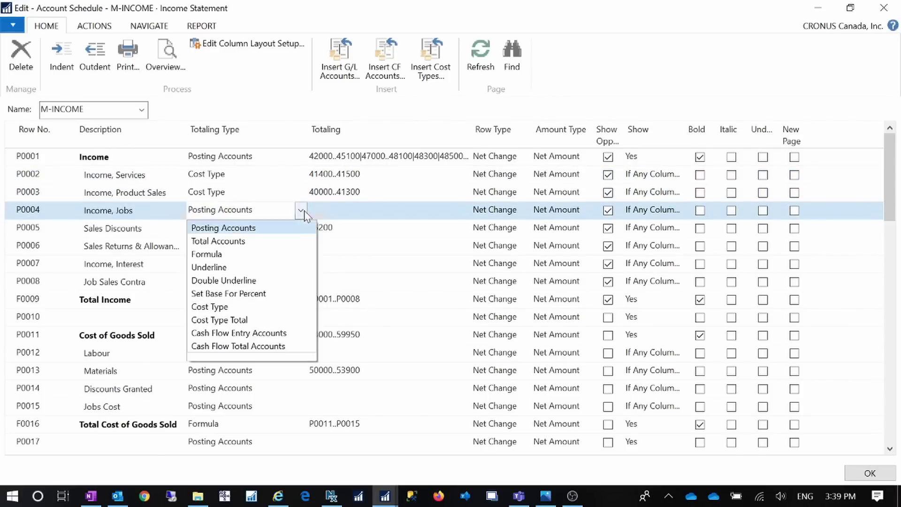
click(220, 307)
key(Down)
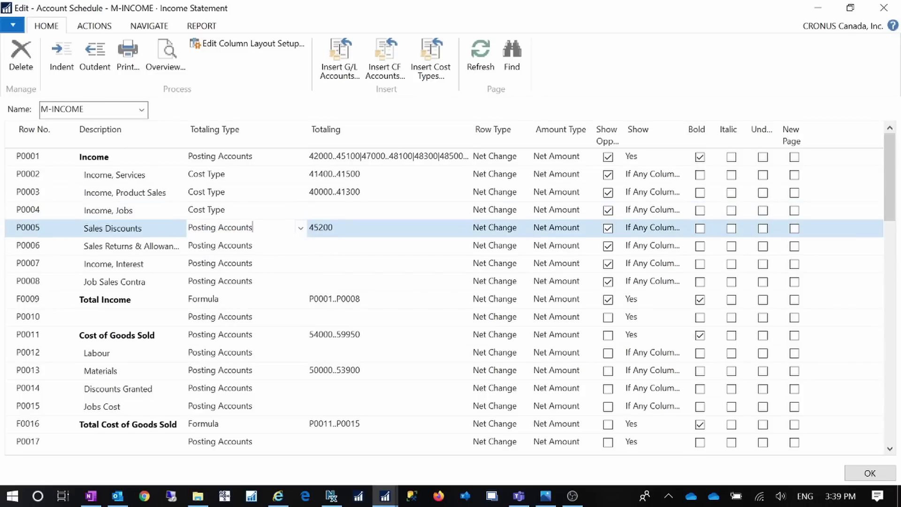
click(300, 228)
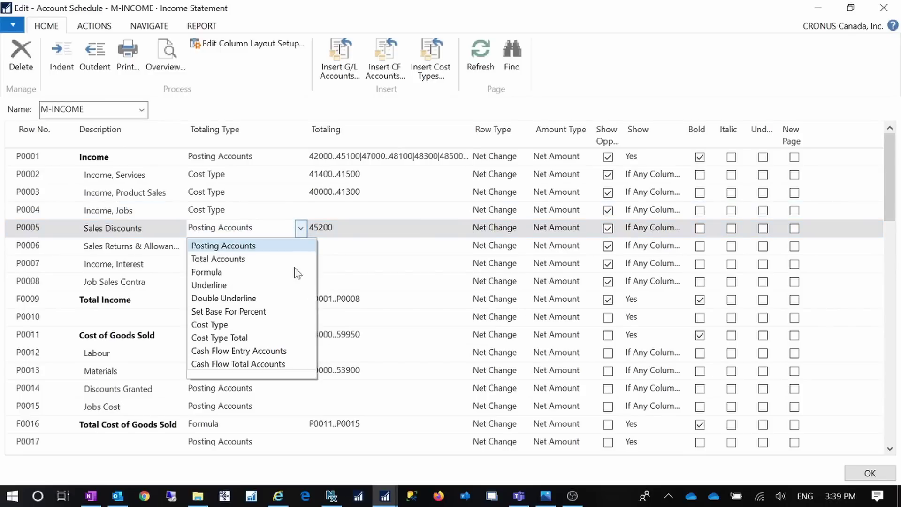
click(220, 325)
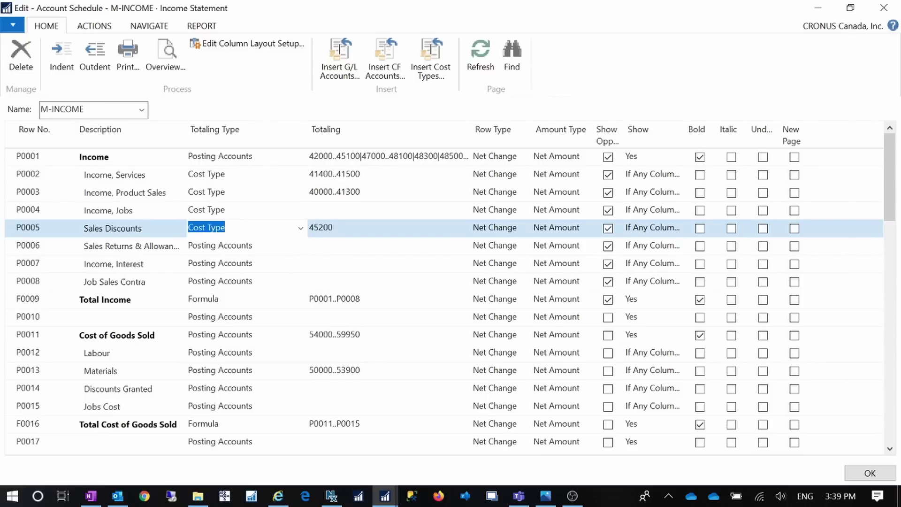
click(269, 251)
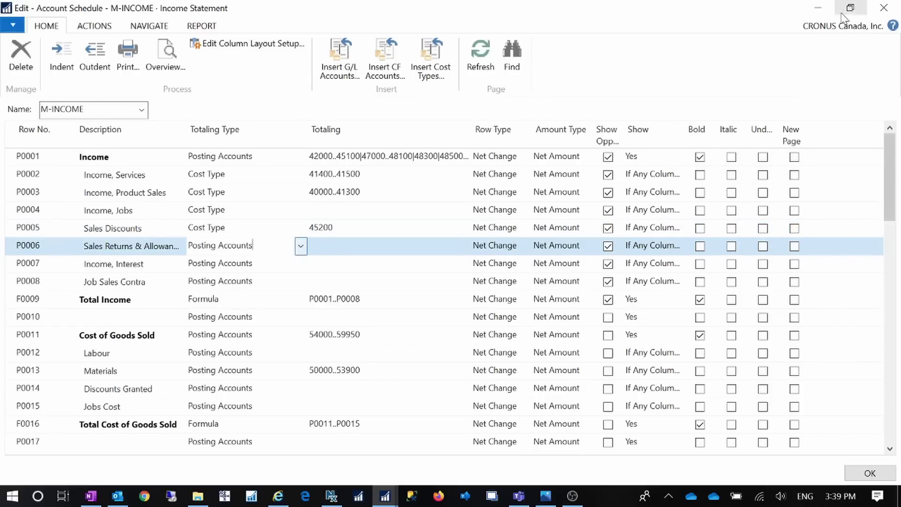
click(891, 10)
click(884, 8)
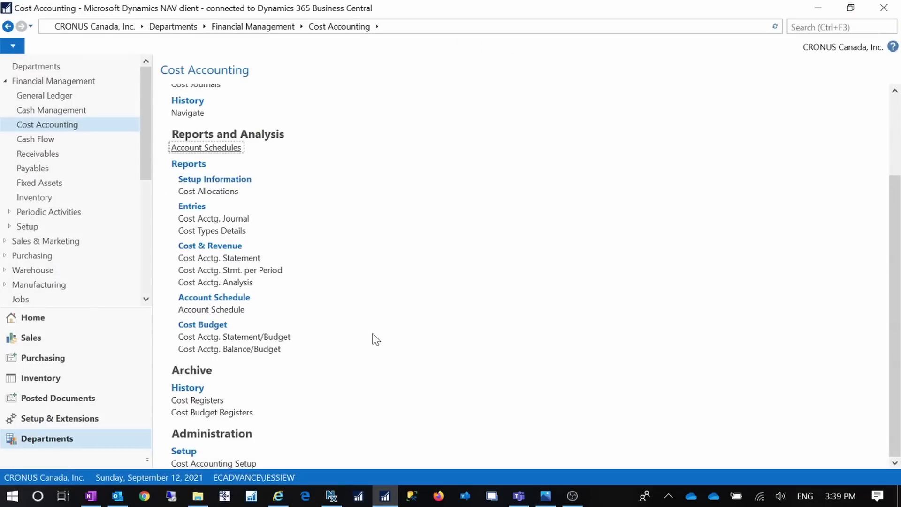
View the DEFAULT cost budget per period from the Cost Budgets list, close it and return to Cost Accounting.
scroll(376, 339, up, 3)
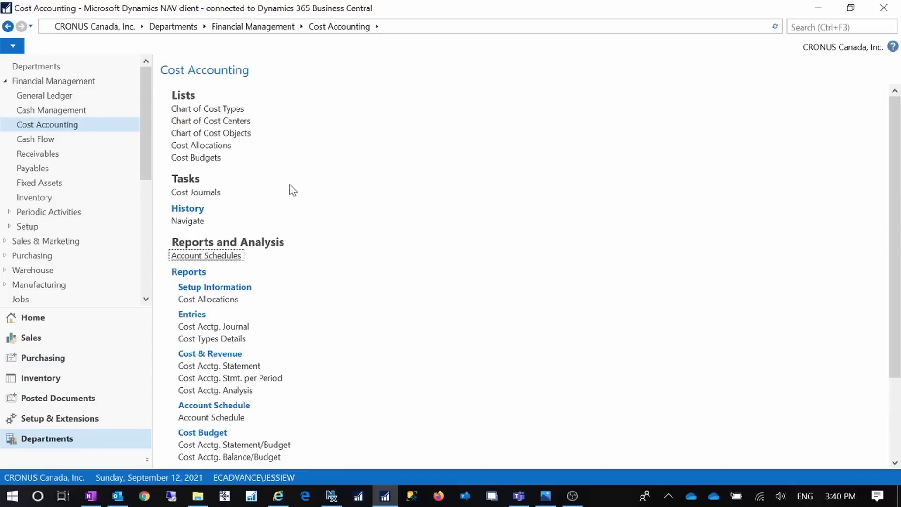
click(199, 161)
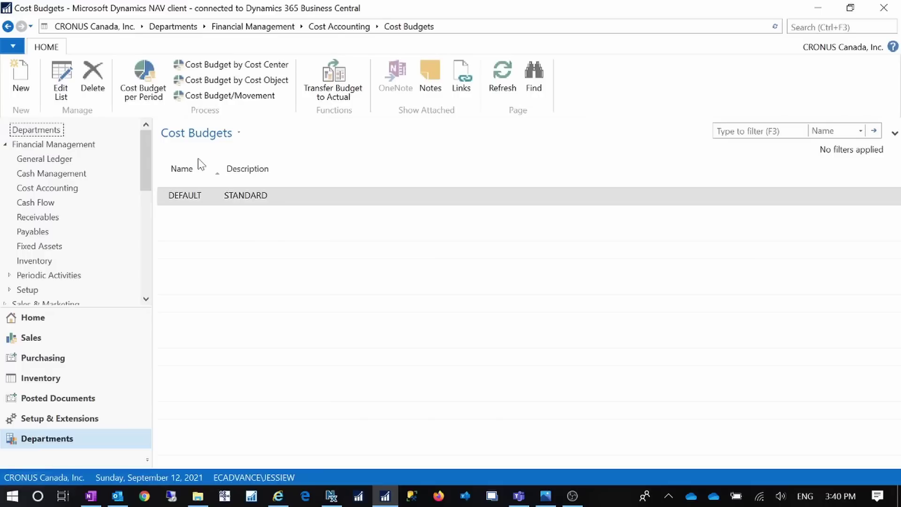
click(198, 201)
double_click(199, 206)
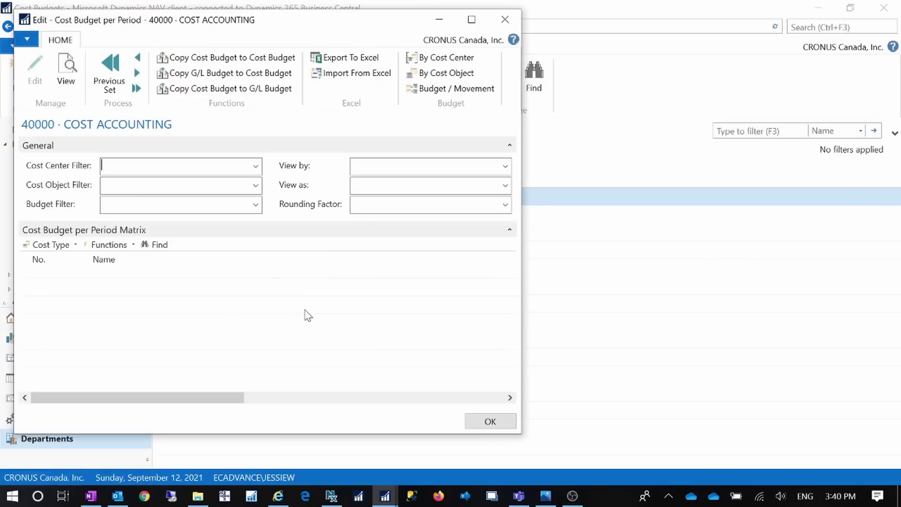
click(472, 19)
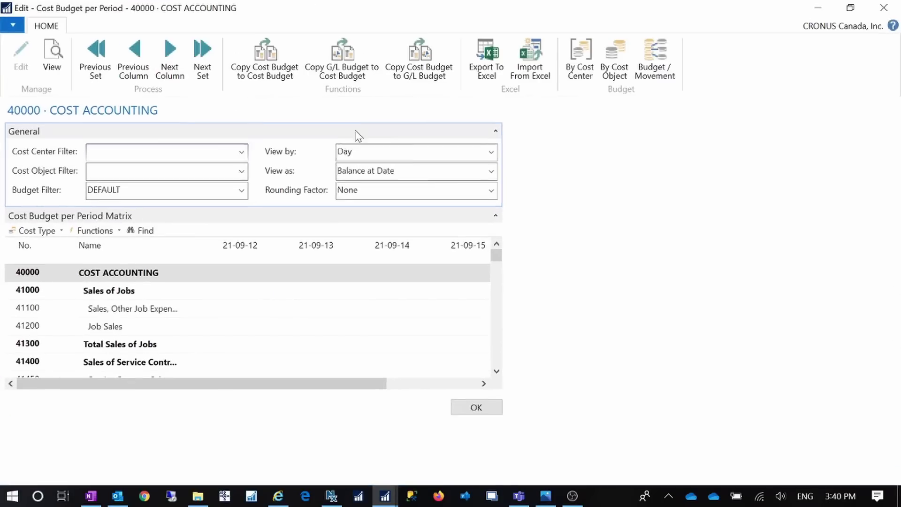
click(884, 7)
click(331, 26)
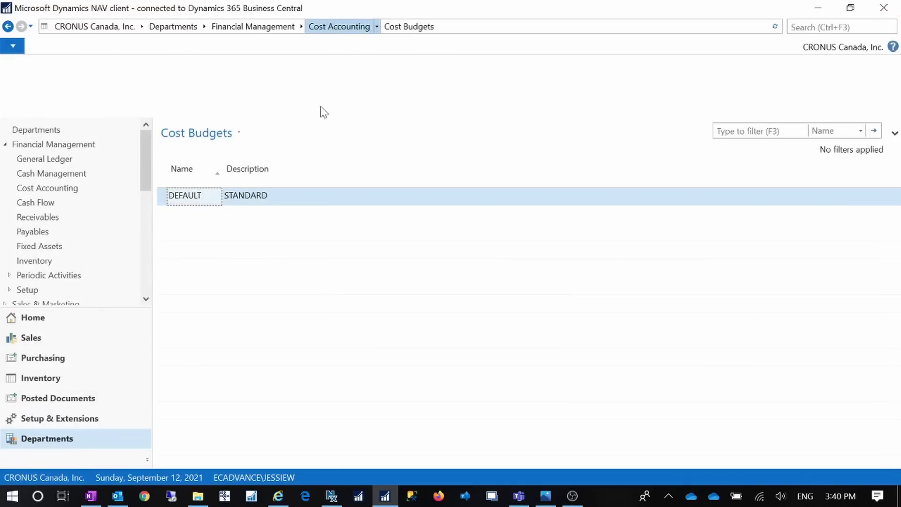
Open the Cost Types Details report in Cost Accounting, maximize its request window and preview it without setting any filters.
scroll(420, 379, down, 3)
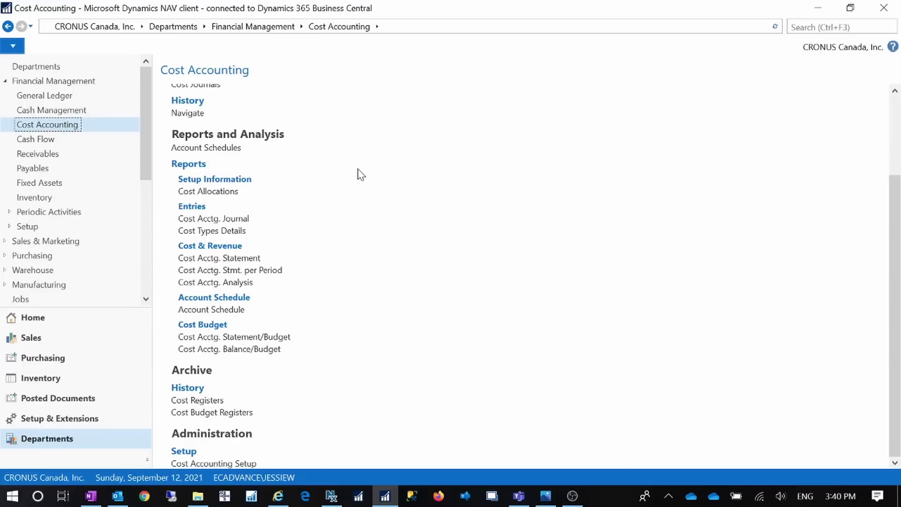
scroll(407, 240, up, 3)
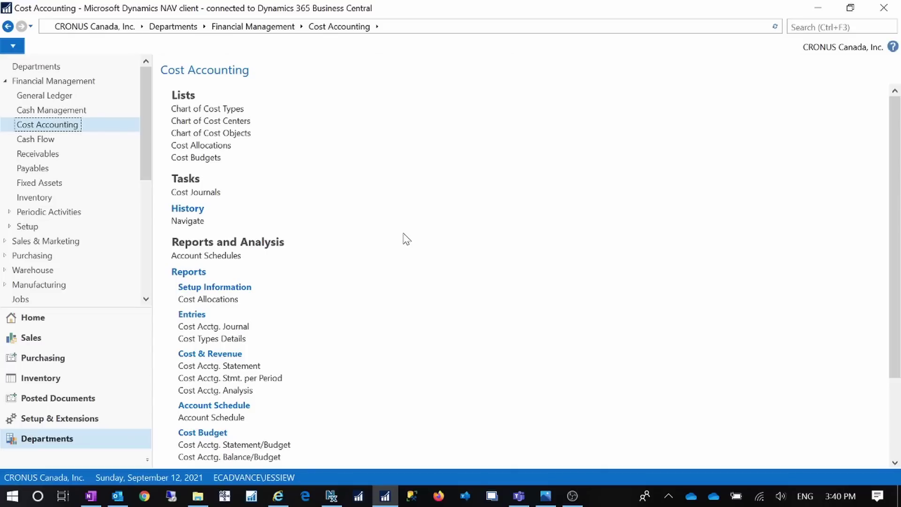
click(225, 342)
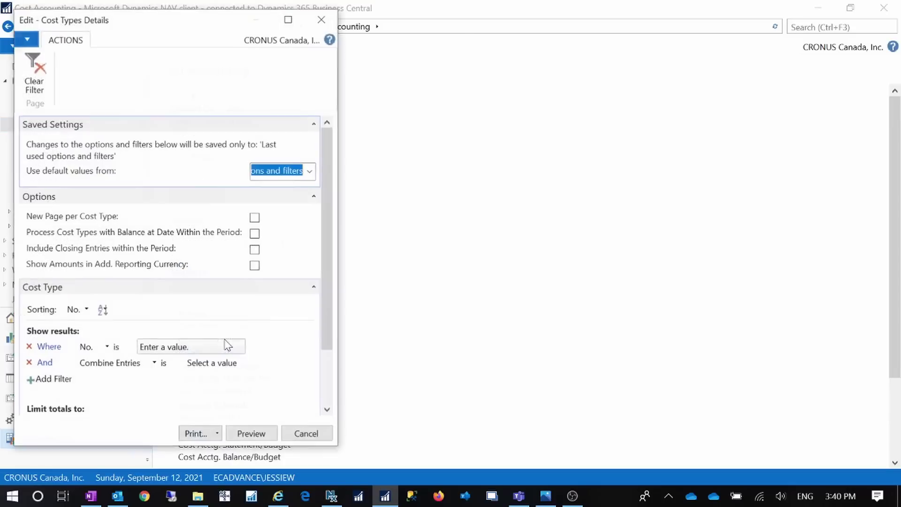
click(291, 21)
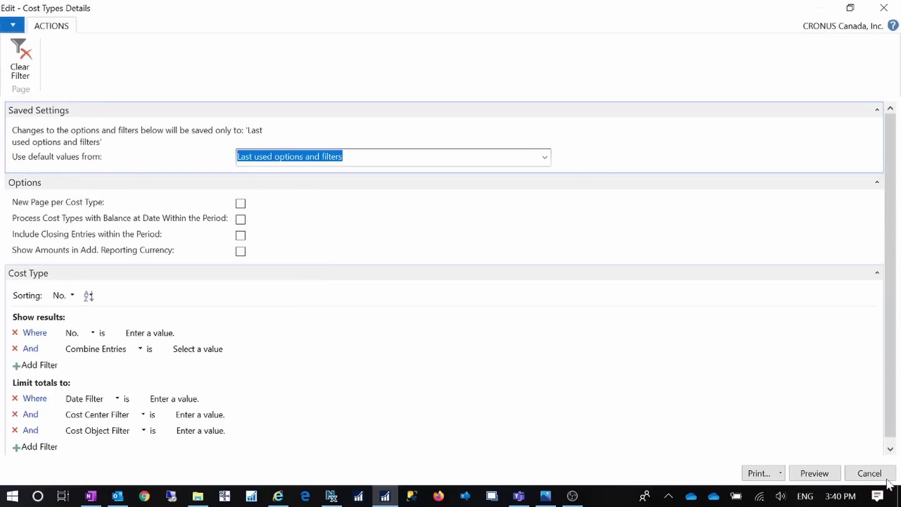
click(826, 473)
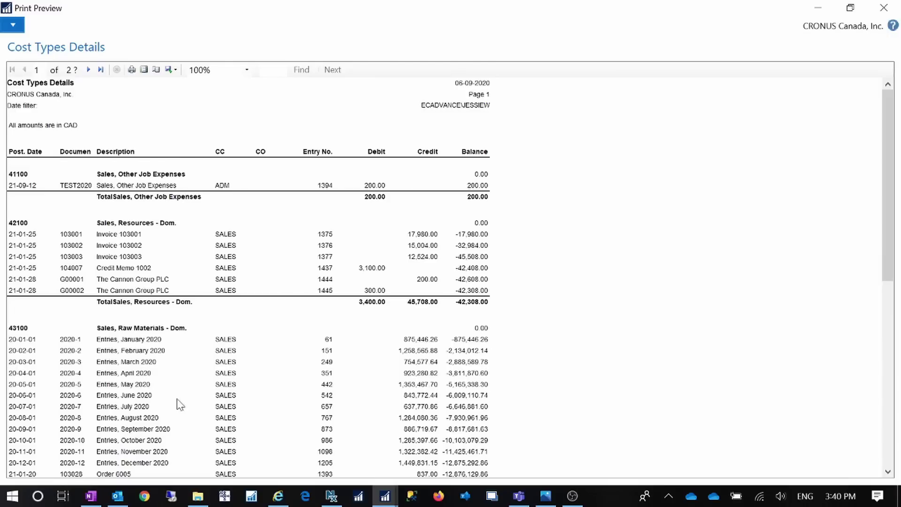
Look through the entries per cost type on the first page of the Cost Types Details preview and close it.
scroll(338, 413, down, 3)
scroll(338, 413, down, 6)
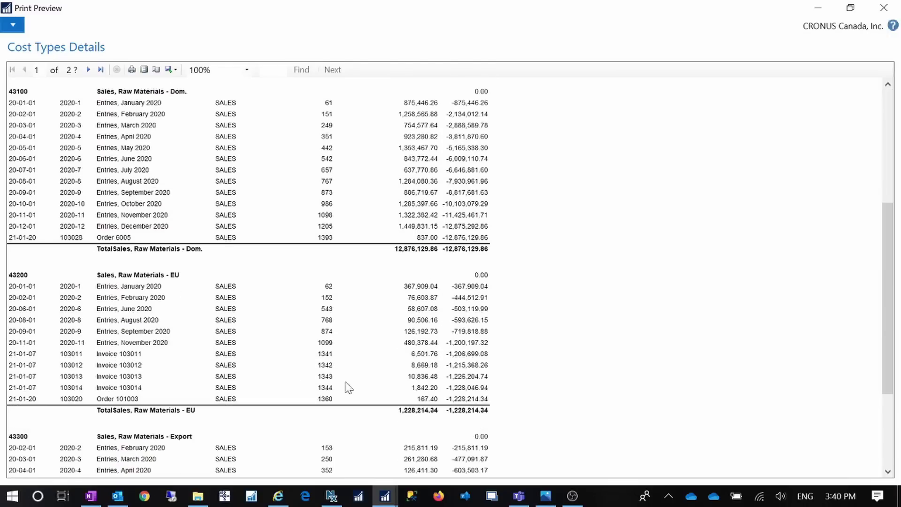
click(885, 8)
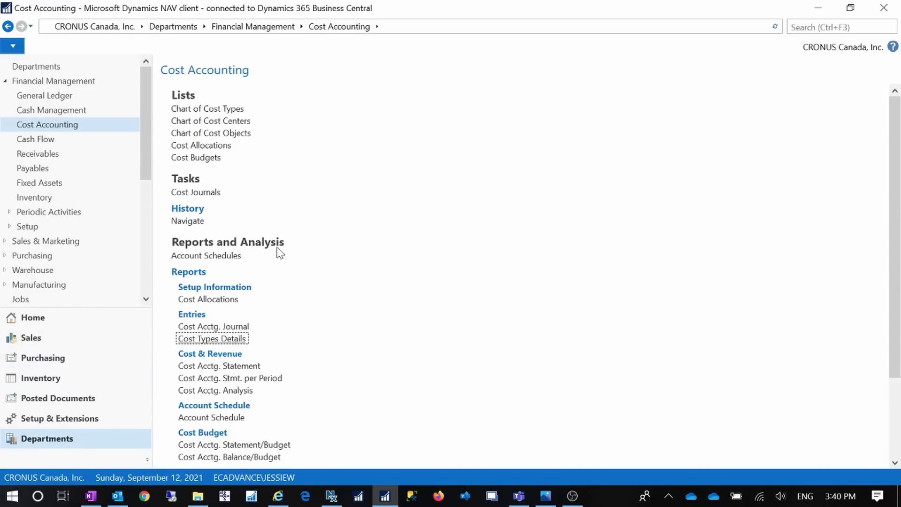
scroll(483, 385, down, 3)
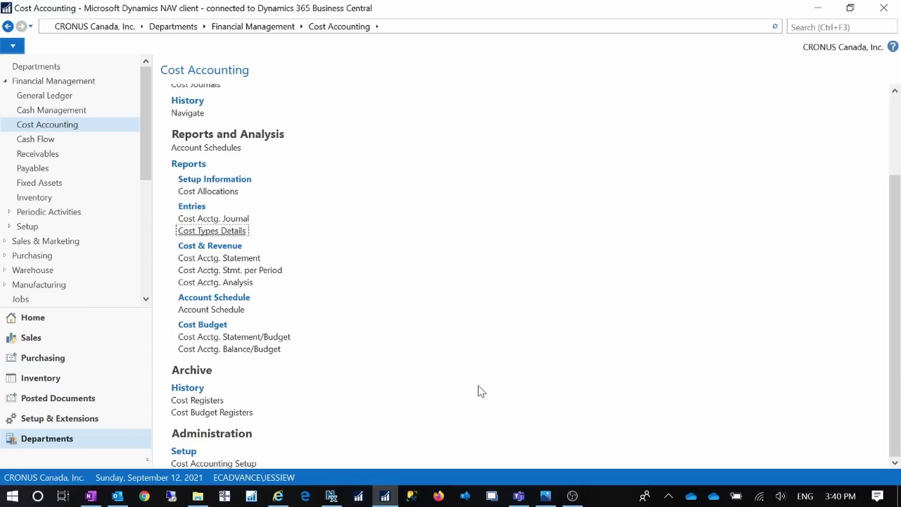
scroll(482, 391, up, 3)
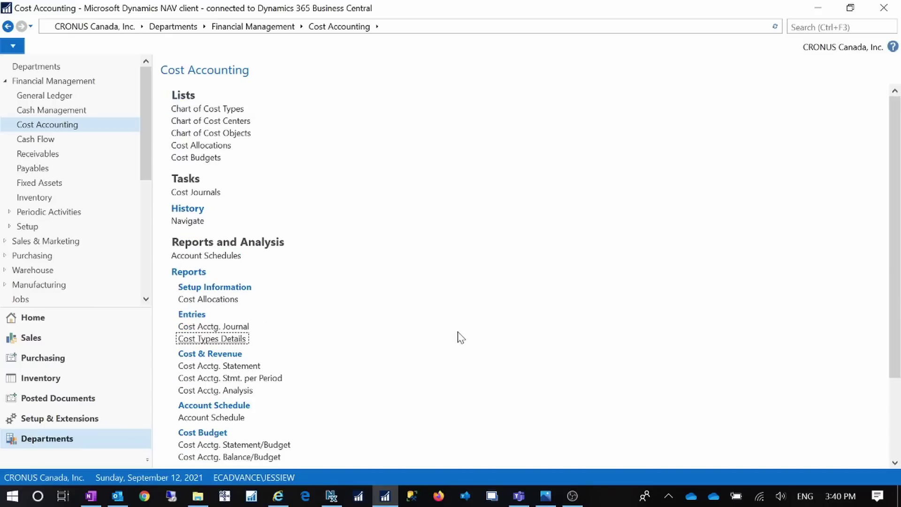